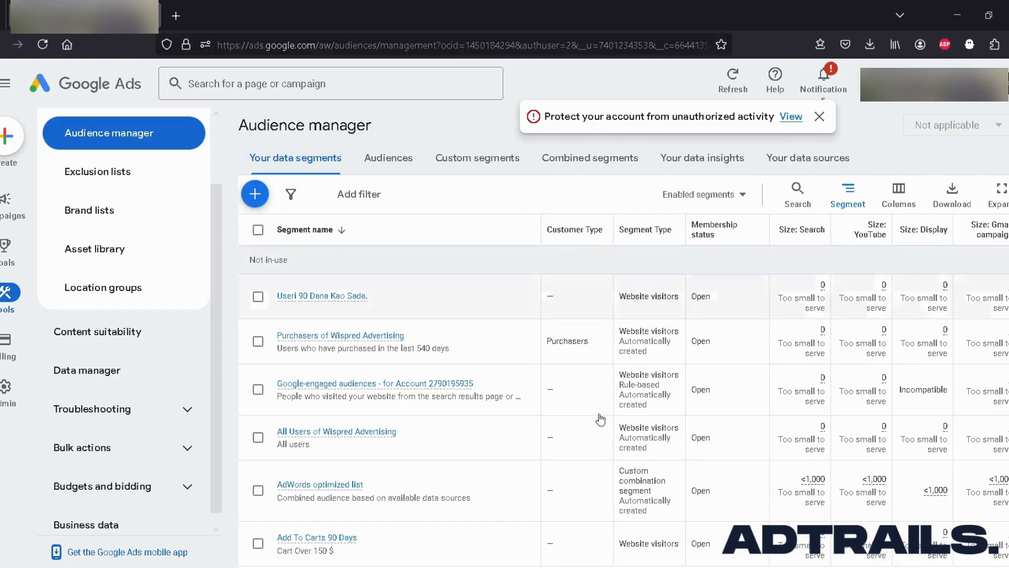
# Start a new custom segment from the Custom segments view of Audience manager.
pyautogui.moveTo(631, 239)
pyautogui.scroll(-1, 831, 314)
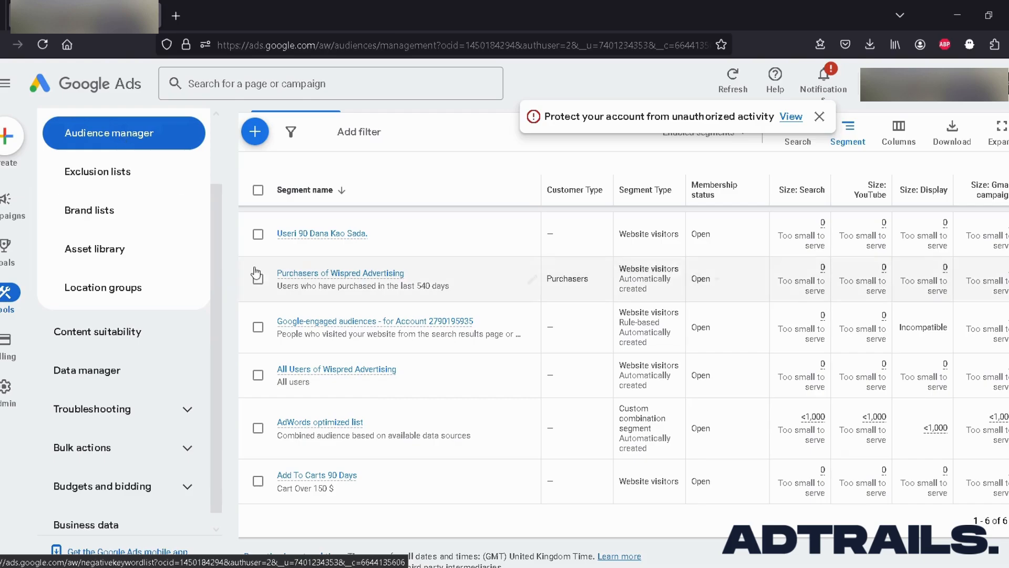
pyautogui.click(42, 45)
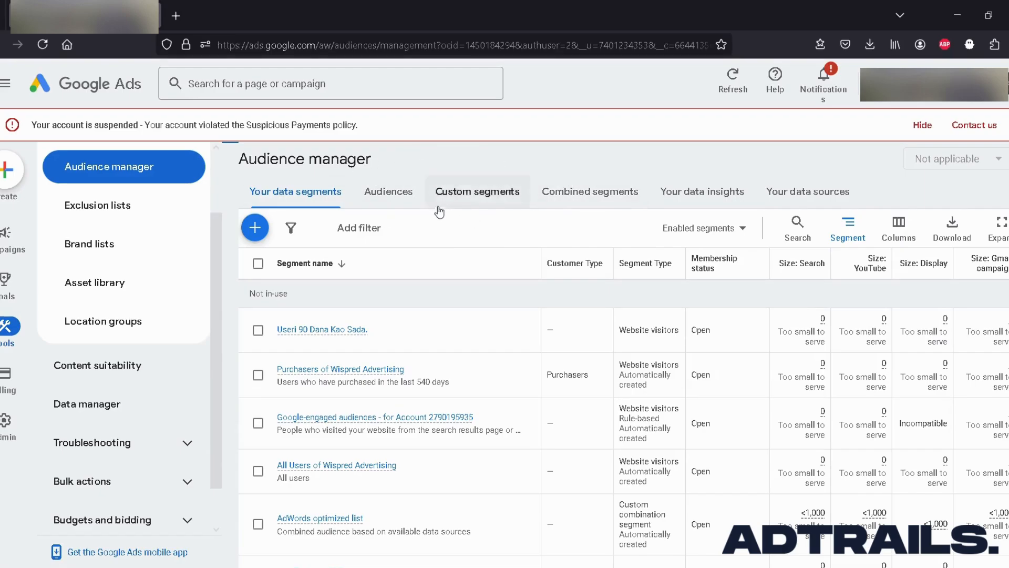
pyautogui.click(491, 199)
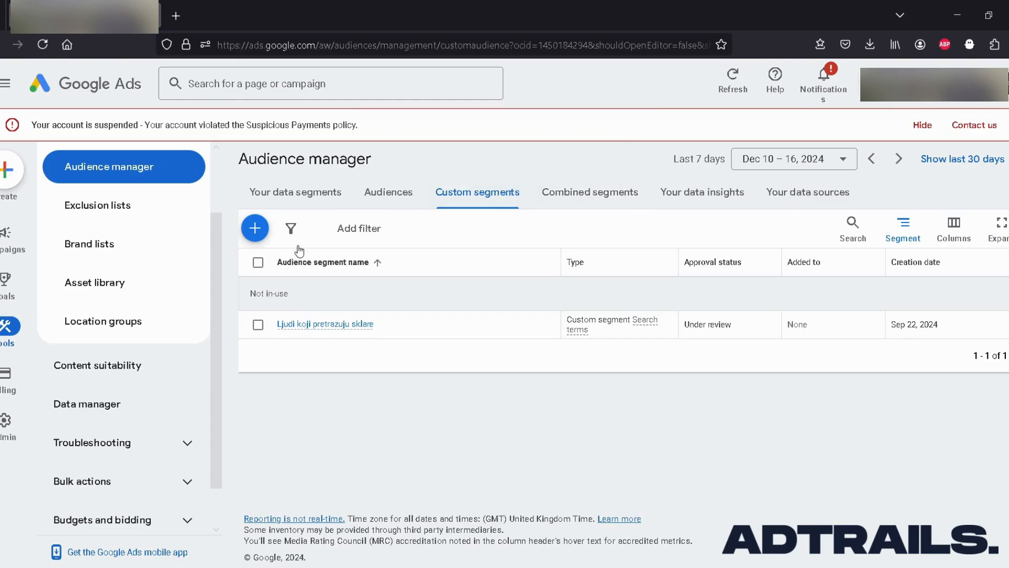
pyautogui.click(255, 229)
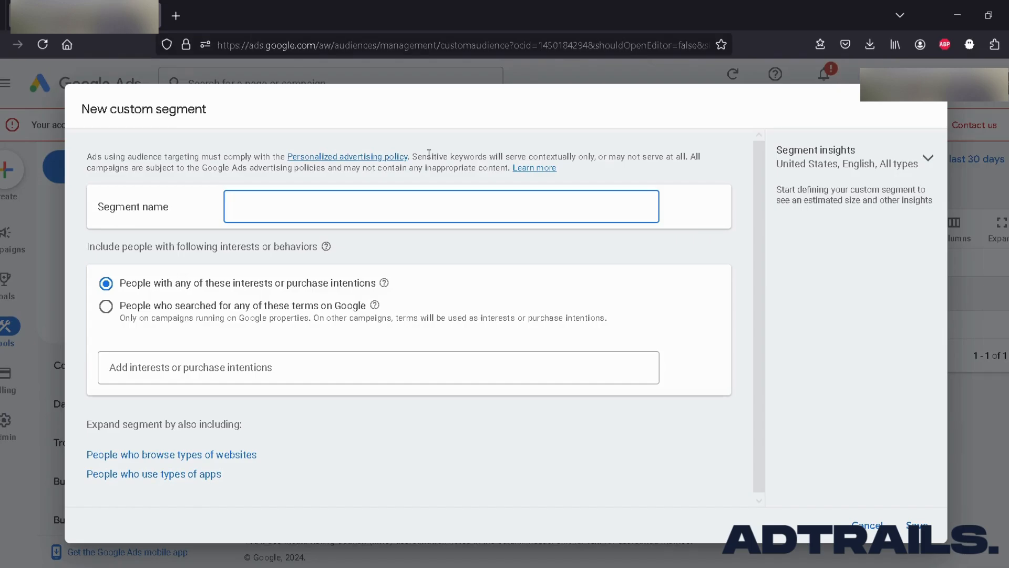
pyautogui.write('Test one')
pyautogui.press('BackSpace')
pyautogui.write('ne')
# Name the new custom segment "People Searching For T-Shirts - Segment".
pyautogui.hotkey('ctrl', 'a')
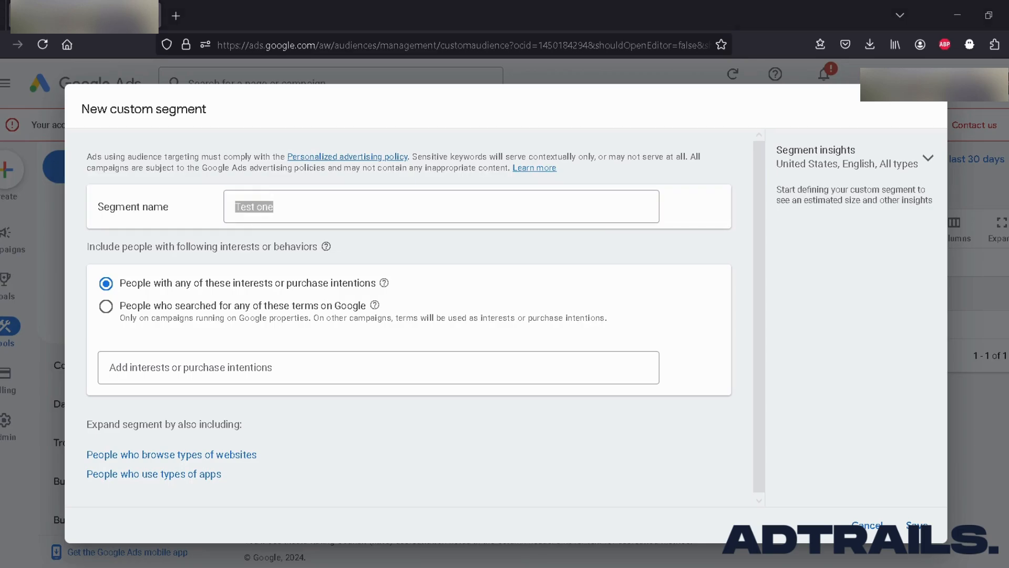
pyautogui.tripleClick(315, 206)
pyautogui.write('Peopl')
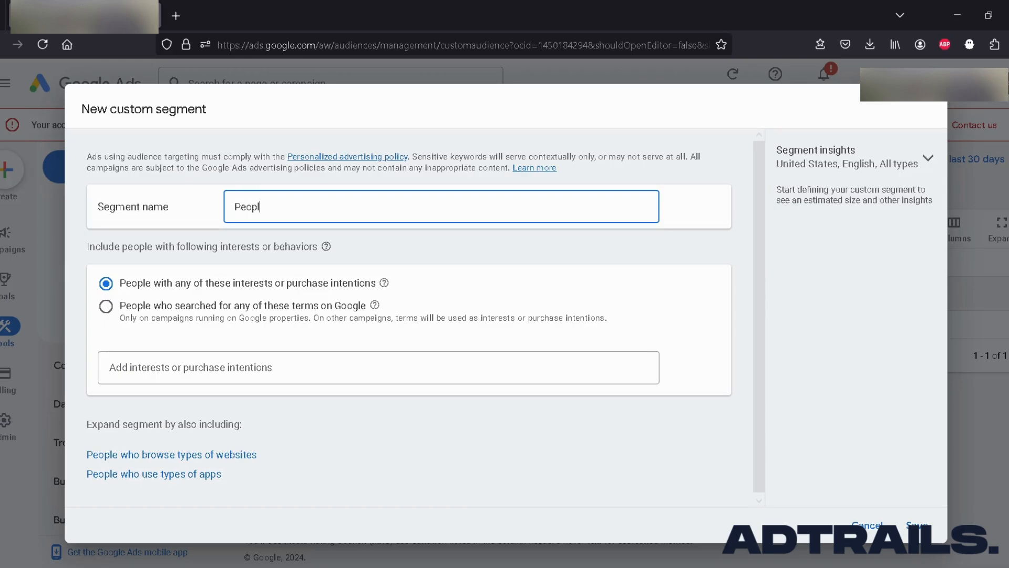
pyautogui.write('e Searching FOr')
pyautogui.press('BackSpace')
pyautogui.press('BackSpace')
pyautogui.press('BackSpace')
pyautogui.write('o')
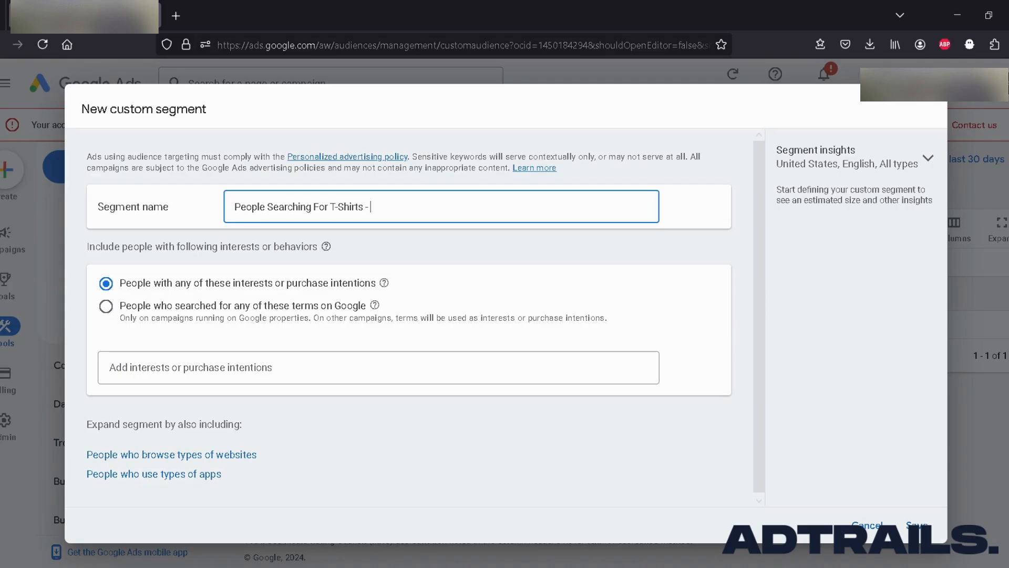
pyautogui.write('r T-Shirts - Segment')
# Target people who searched for any of these terms on Google and add "t-shirt" as a search term.
pyautogui.click(248, 313)
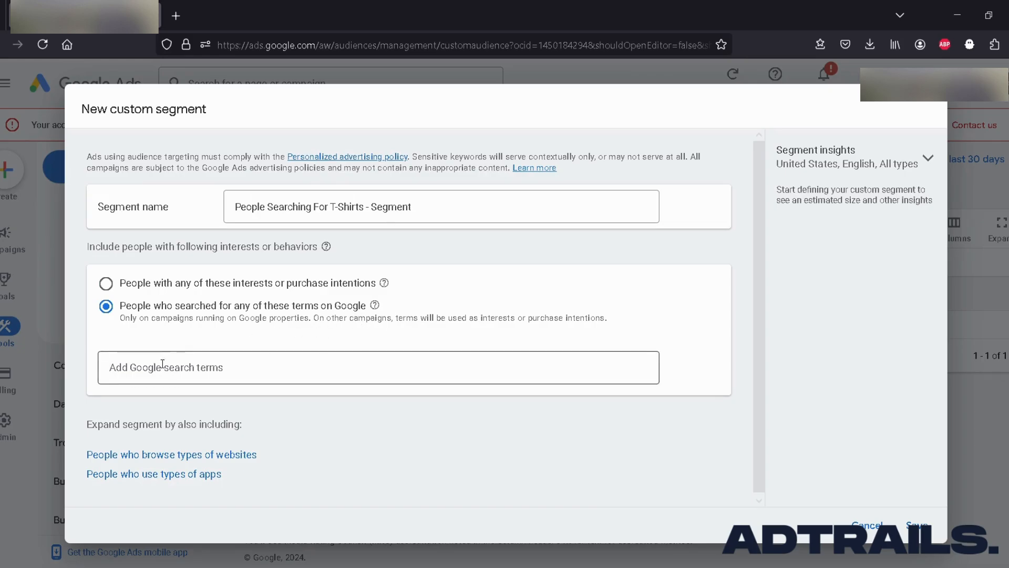
pyautogui.click(218, 369)
pyautogui.write('t-shirt')
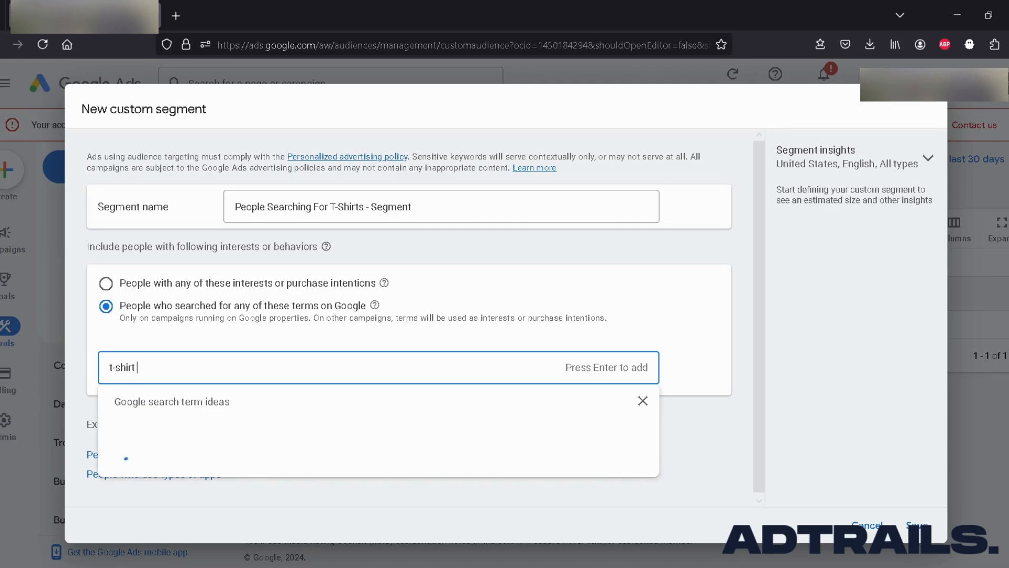
pyautogui.press('Return')
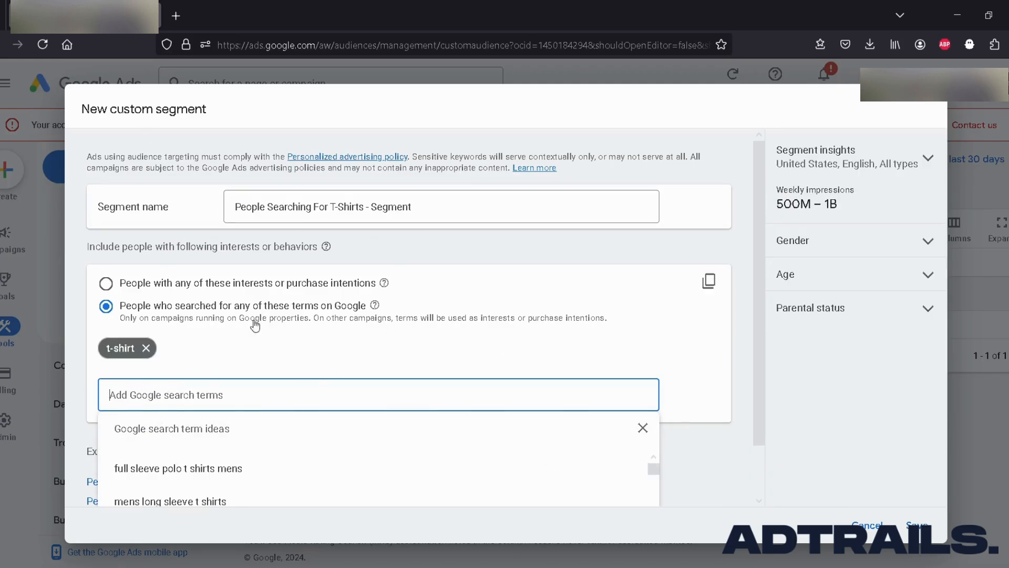
pyautogui.click(203, 348)
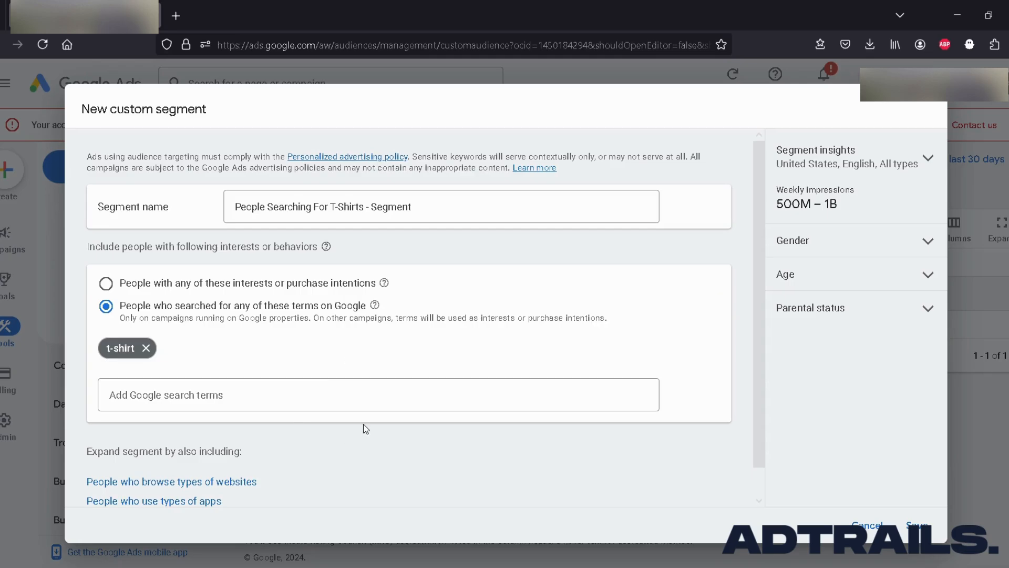
# Expand the segment to also include people who browse types of websites and place the cursor in its URL field.
pyautogui.scroll(-1, 363, 426)
pyautogui.scroll(1, 315, 426)
pyautogui.click(198, 481)
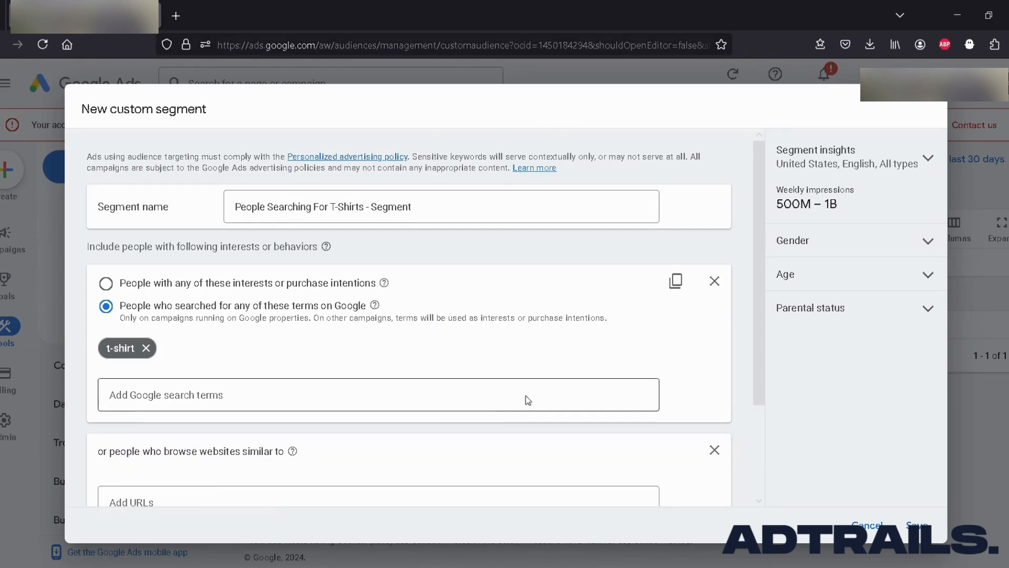
pyautogui.scroll(-2, 526, 395)
pyautogui.click(161, 378)
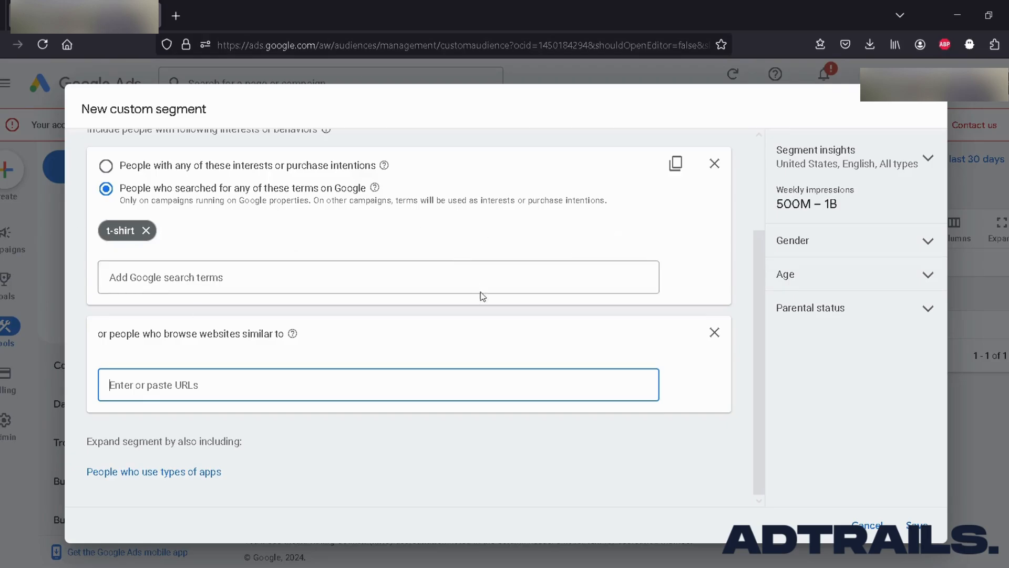
# Remove the "t-shirt" term, leaving the segment set to people who searched for any of these terms on Google.
pyautogui.scroll(2, 647, 378)
pyautogui.click(106, 283)
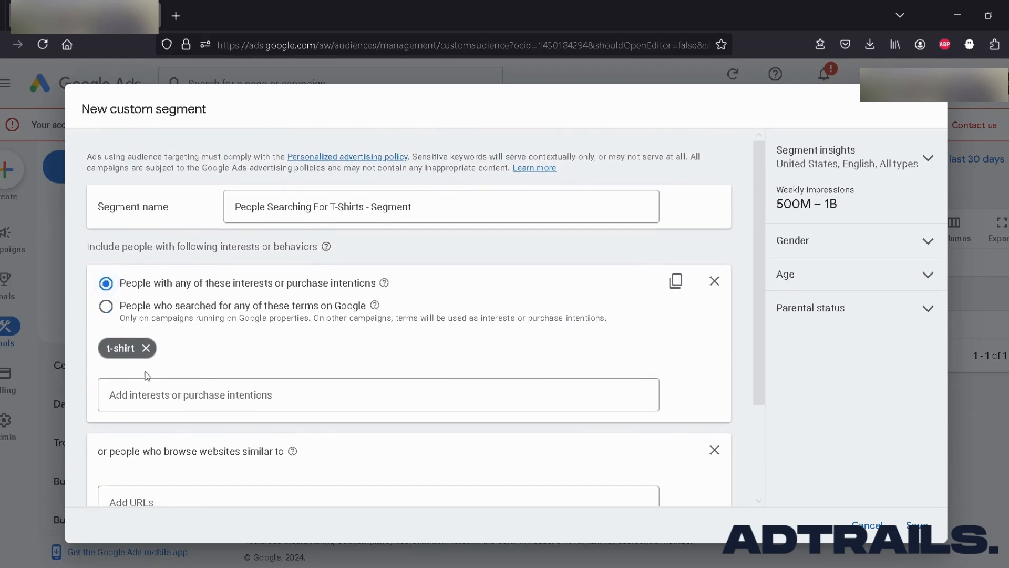
pyautogui.click(106, 306)
pyautogui.click(145, 348)
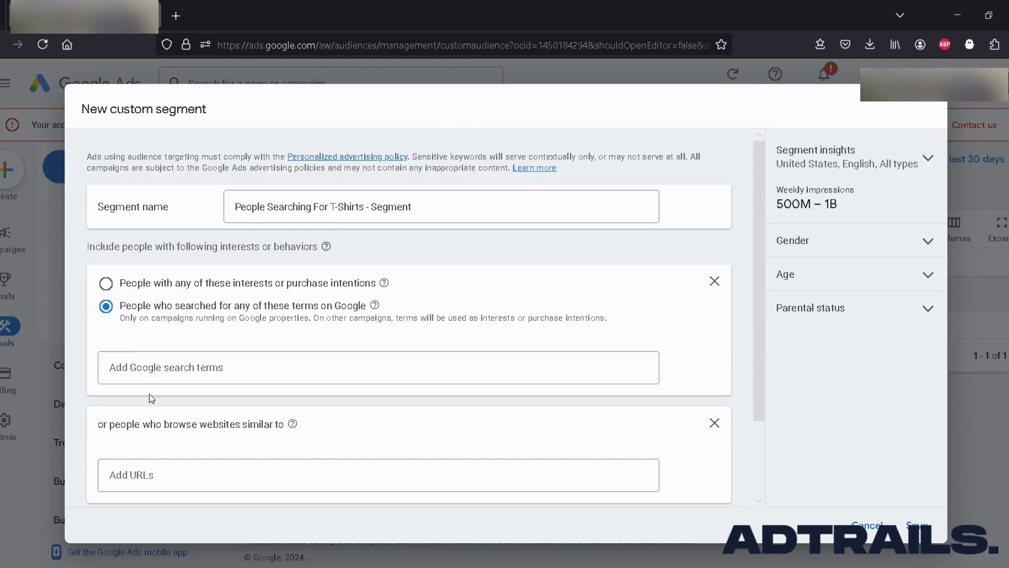
# Paste the prepared list of T-shirt search terms, from "T-shirts for men" to "Vintage style T-shirts", as Google search terms.
pyautogui.click(181, 369)
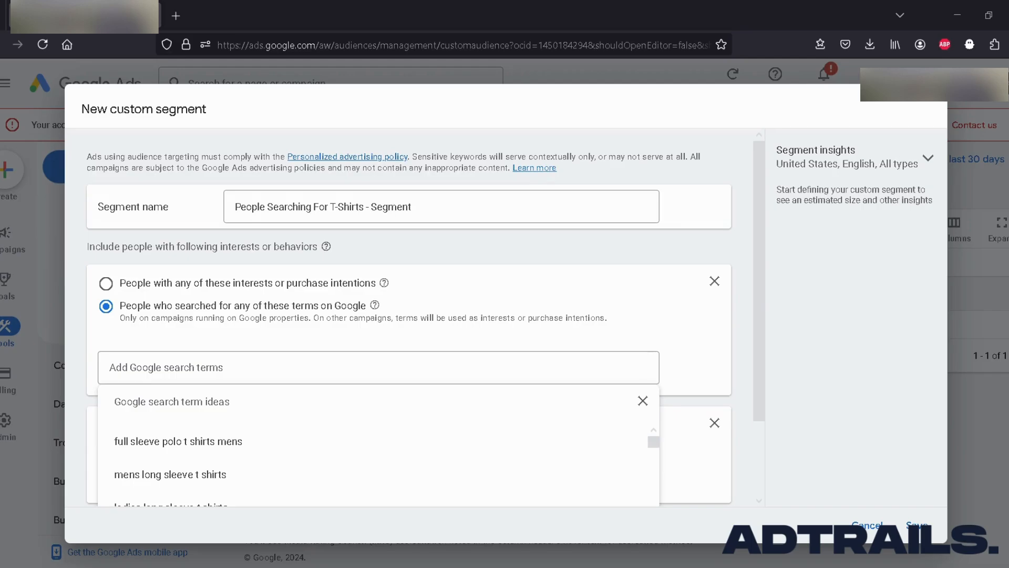
pyautogui.click(185, 368)
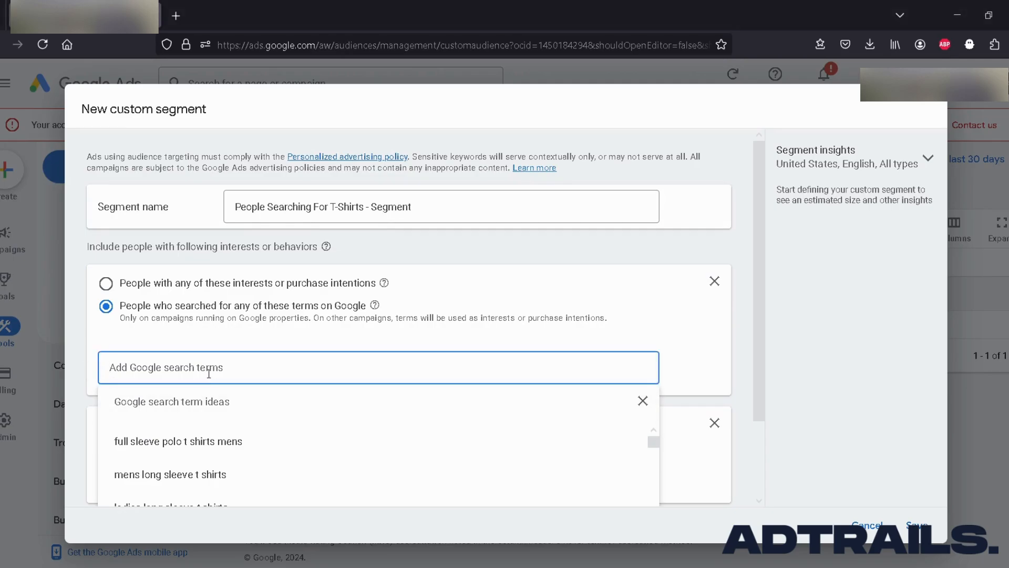
pyautogui.write('T-shirts for men, T-shirts for women, Custom printed T-shirts, Graphic T-shirts online, Affordable cotton T-shirts, Buy T-shirts online, Best T-shirt brands, Trendy T-shirts for sale, Bulk T-shirt printing, Customized T-shirts for events, Sports T-shirts for men, Oversized T-shirts for women, Eco-friendly T-shirts, Funny slogan T-shirts, Anime-themed T-shirts, Plain white T-shirts, V-neck T-shirts, Round-neck T-shirts, Tie-dye T-shirts for sale, Vintage style T-shirts')
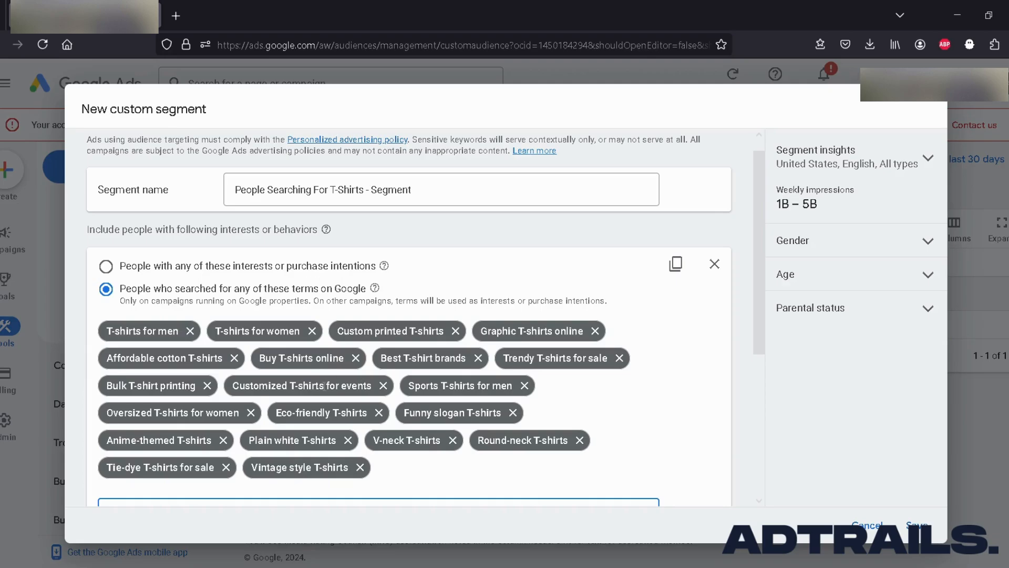
pyautogui.scroll(-1, 364, 223)
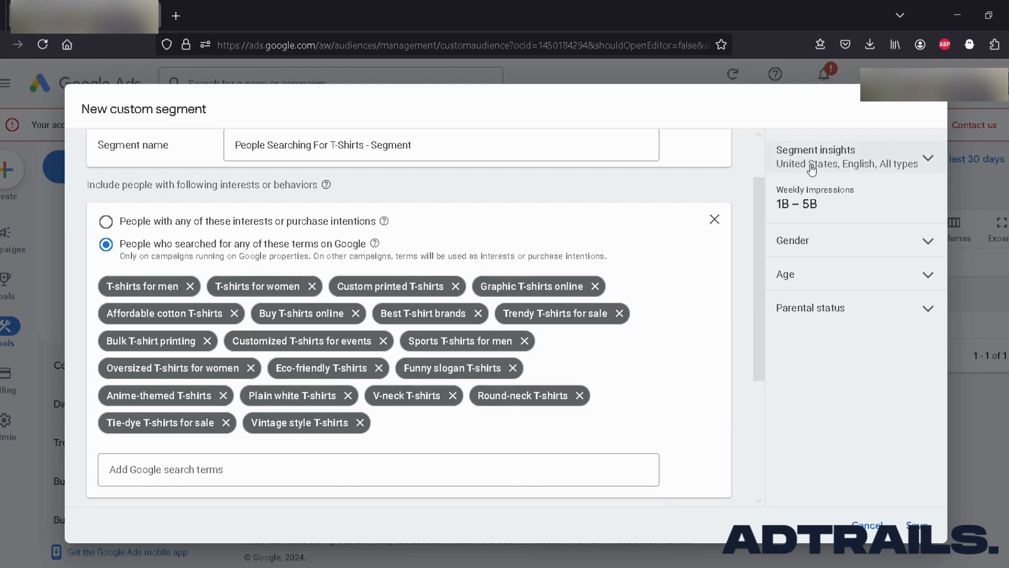
# Expand the segment insights settings, search the country list for "au" and clear the search without changing the country.
pyautogui.click(896, 159)
pyautogui.scroll(-1, 809, 310)
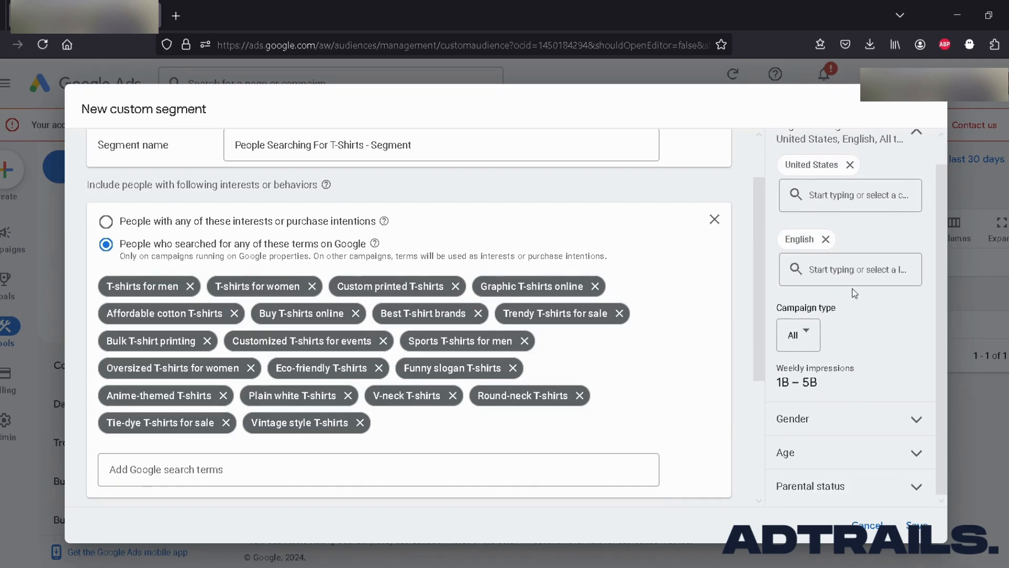
pyautogui.click(840, 197)
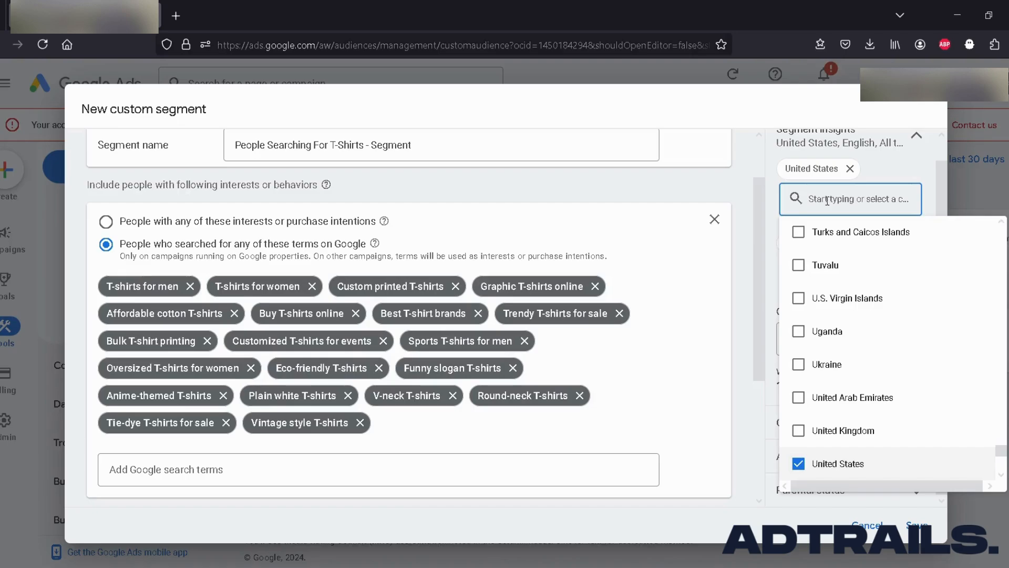
pyautogui.write('au')
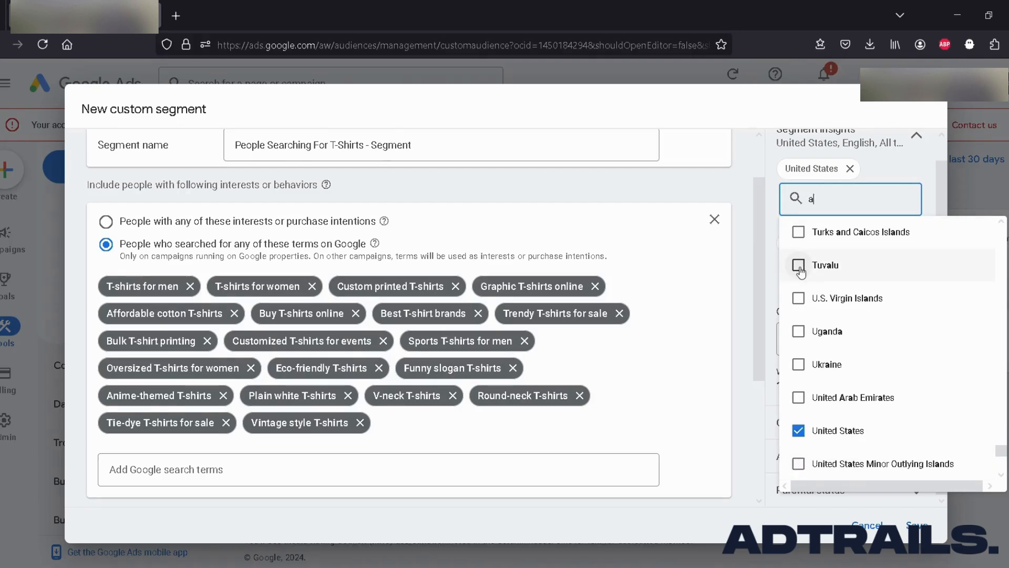
pyautogui.doubleClick(810, 200)
pyautogui.press('BackSpace')
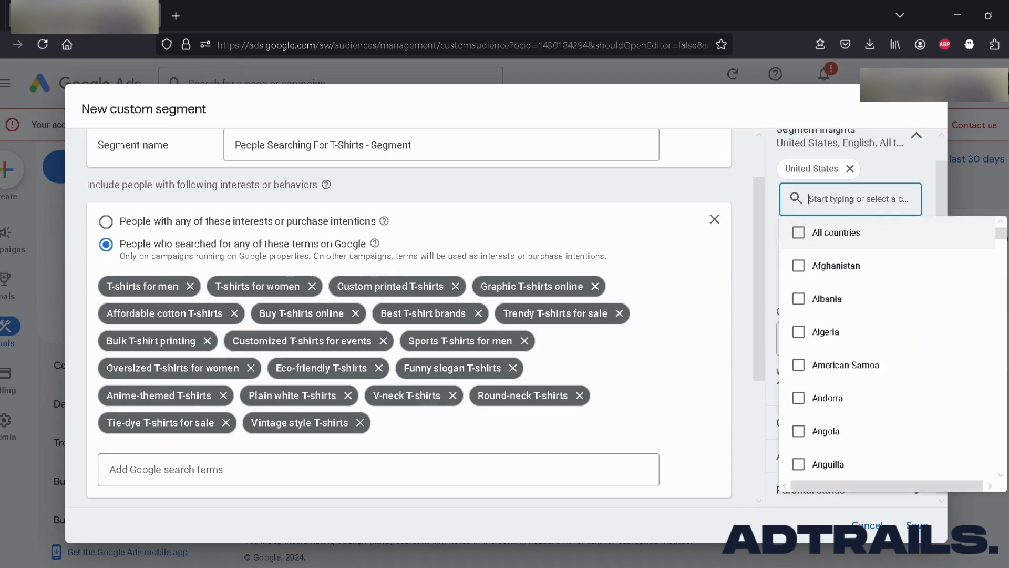
pyautogui.click(750, 230)
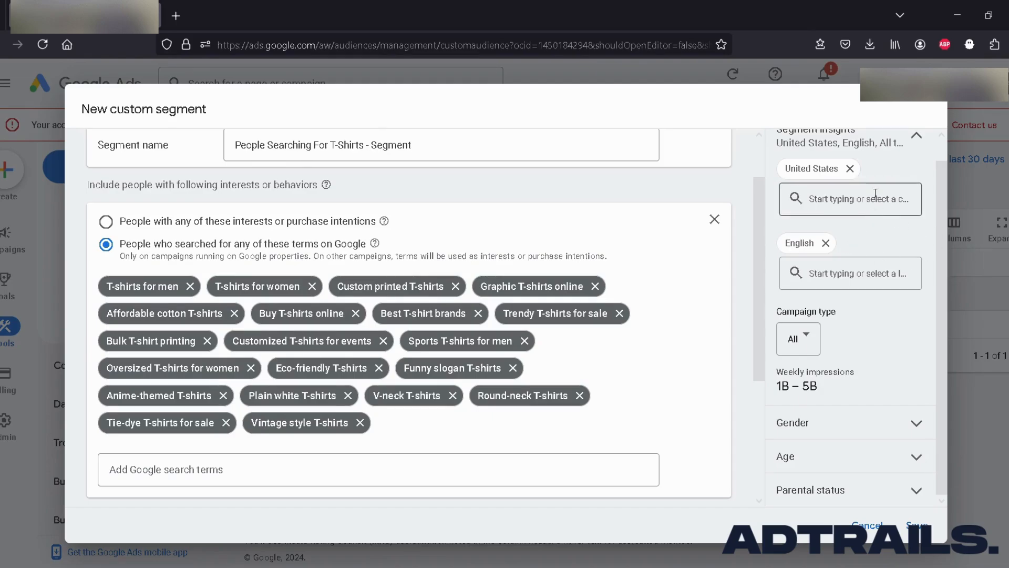
pyautogui.scroll(1, 881, 218)
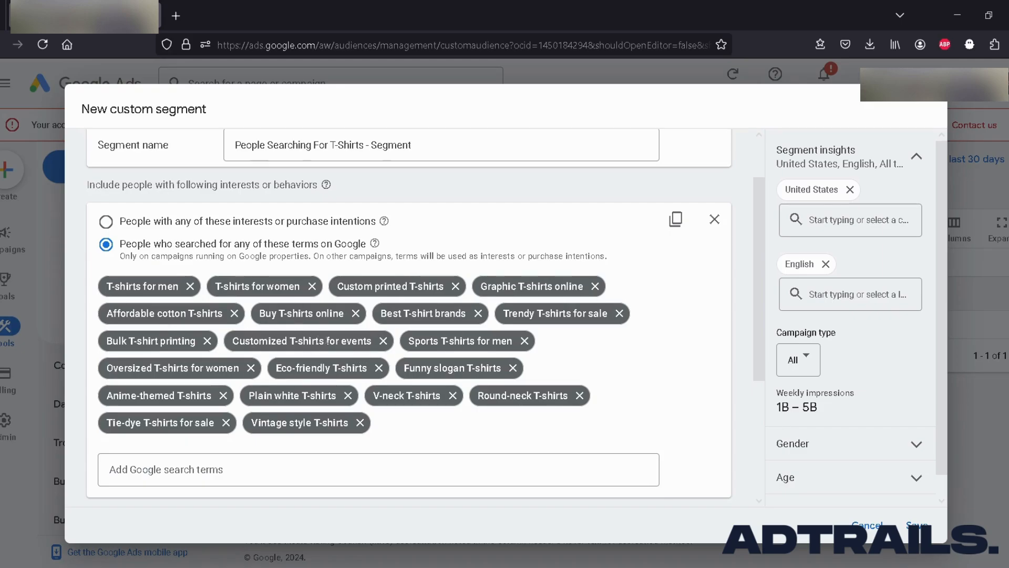
# Review the segment's name, its Google search terms and the section for people who browse similar websites.
pyautogui.scroll(-1, 685, 315)
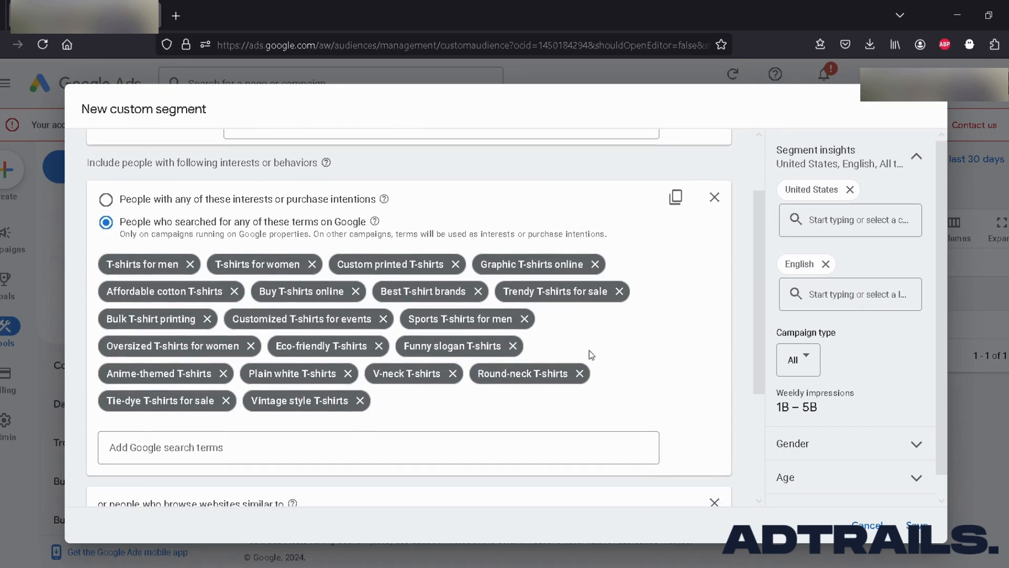
pyautogui.scroll(2, 684, 317)
pyautogui.scroll(-1, 801, 359)
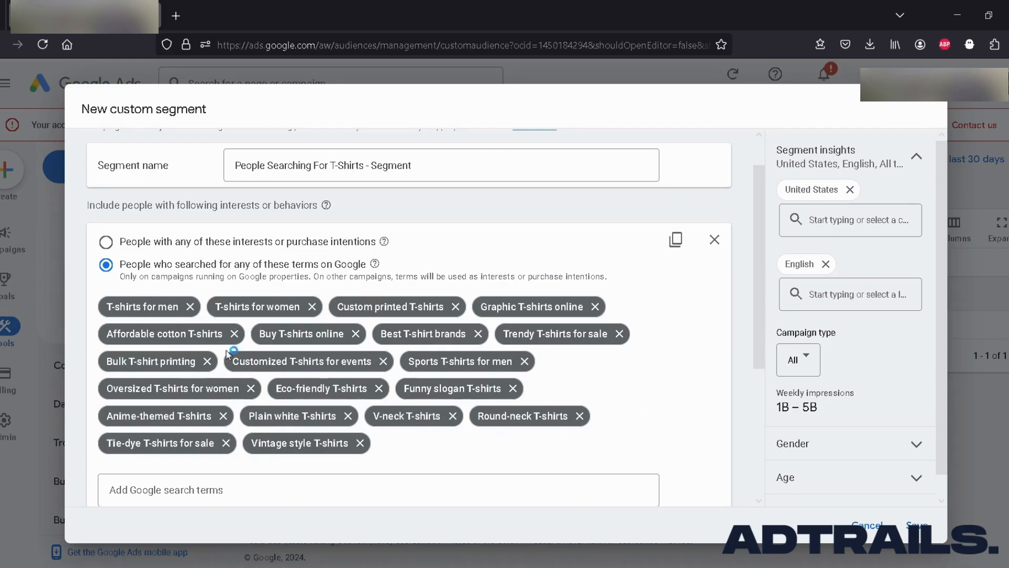
pyautogui.scroll(-1, 306, 243)
pyautogui.scroll(1, 307, 243)
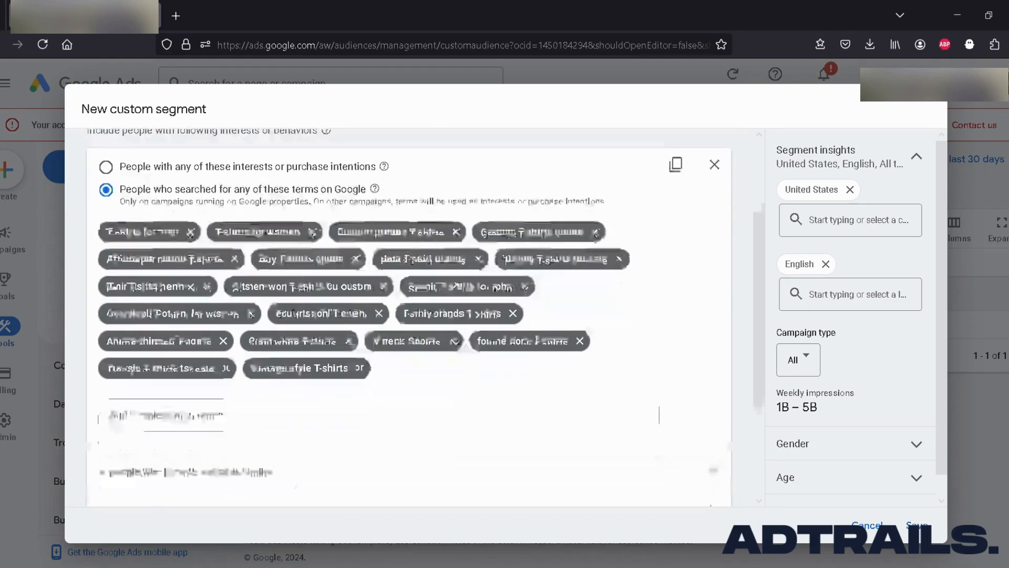
pyautogui.scroll(-1, 272, 277)
pyautogui.scroll(-2, 295, 309)
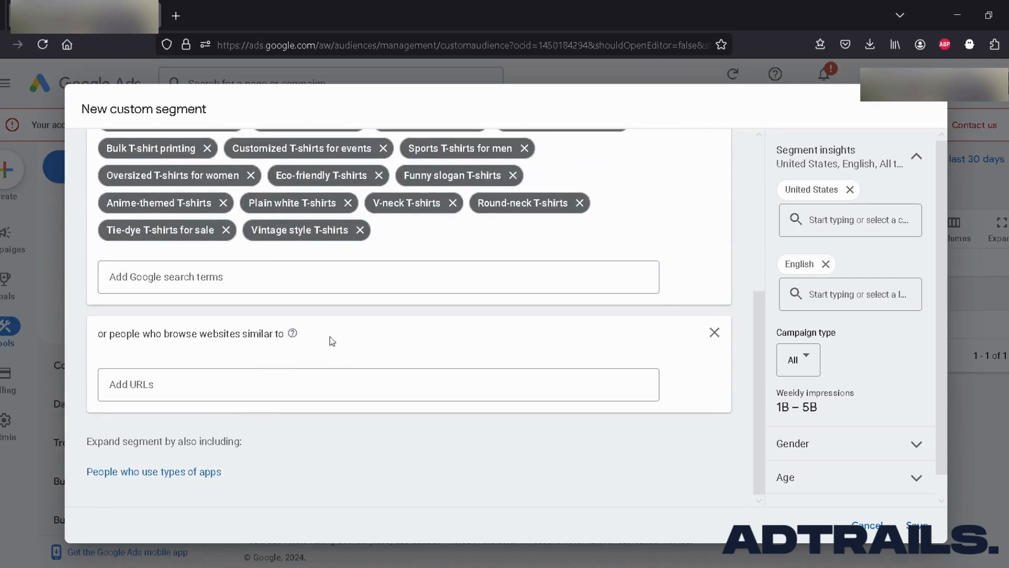
pyautogui.scroll(4, 448, 356)
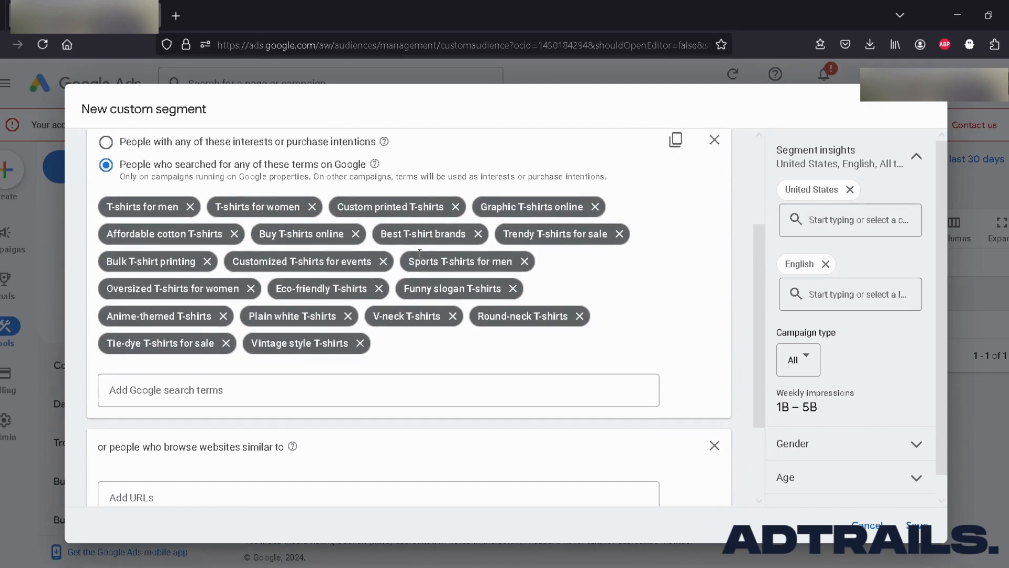
pyautogui.scroll(1, 488, 332)
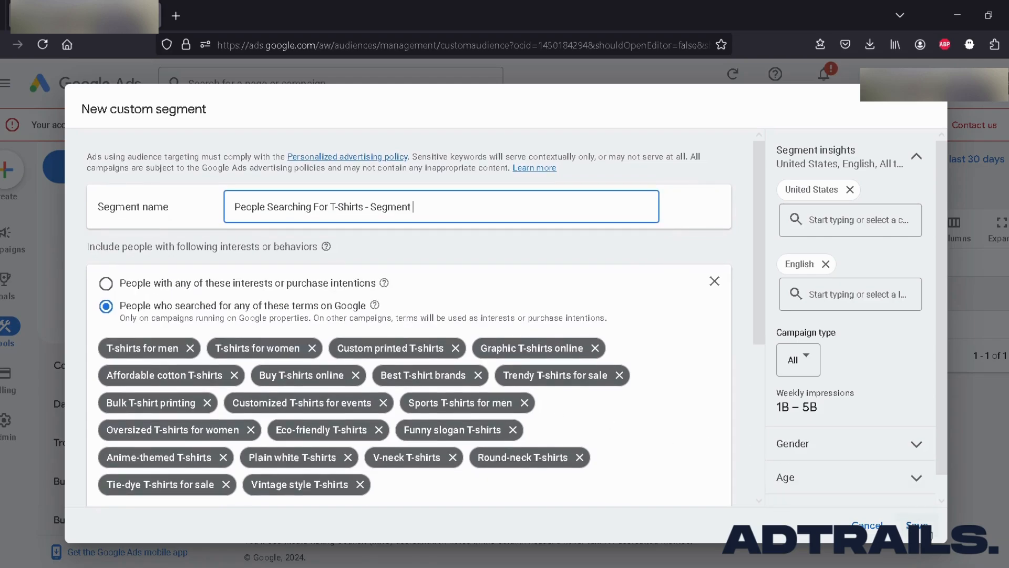
# Try to save the custom segment, dismiss the dialog, and cancel out of the new segment form.
pyautogui.click(917, 525)
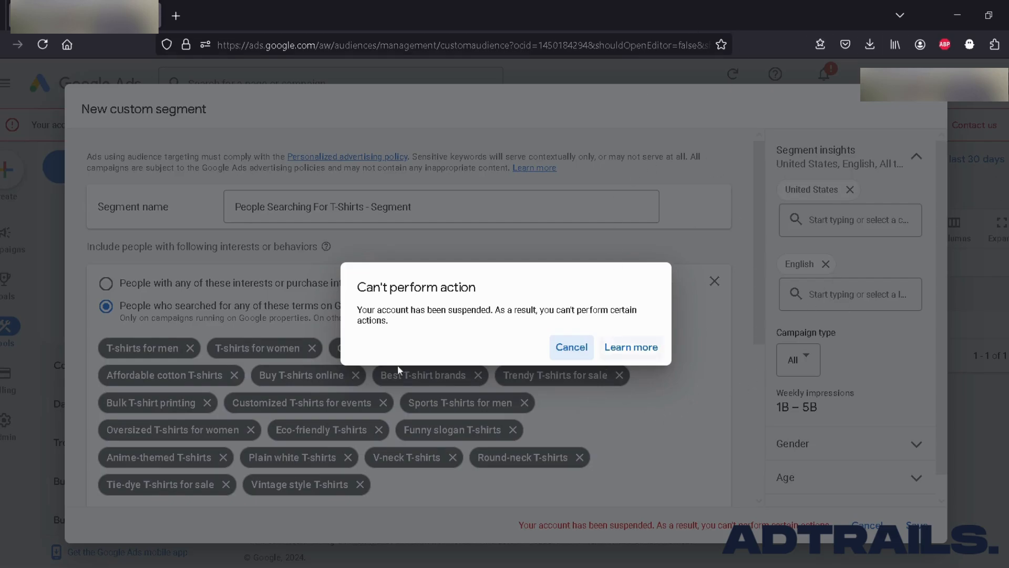
pyautogui.click(573, 349)
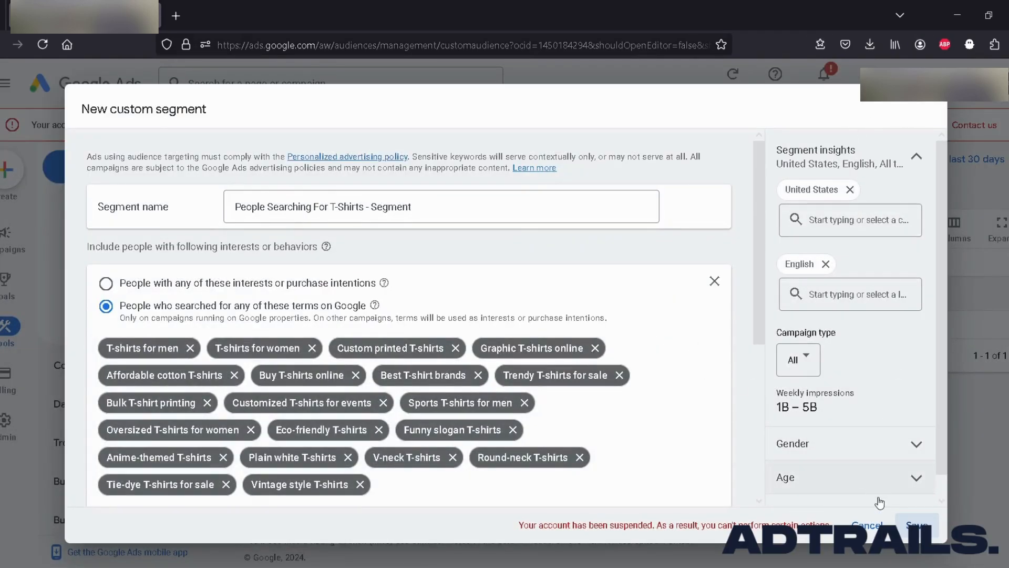
pyautogui.click(867, 525)
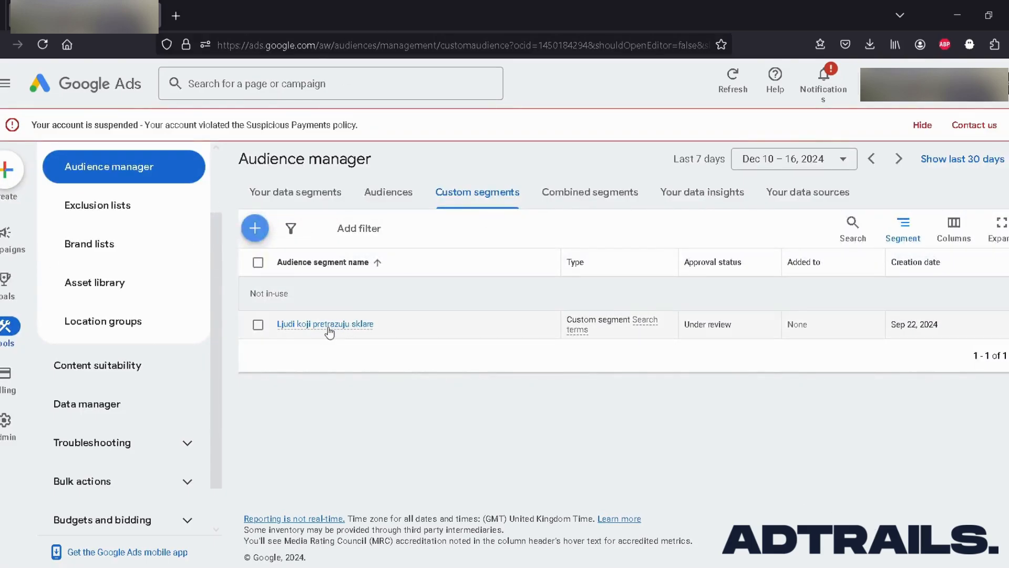
pyautogui.moveTo(324, 329)
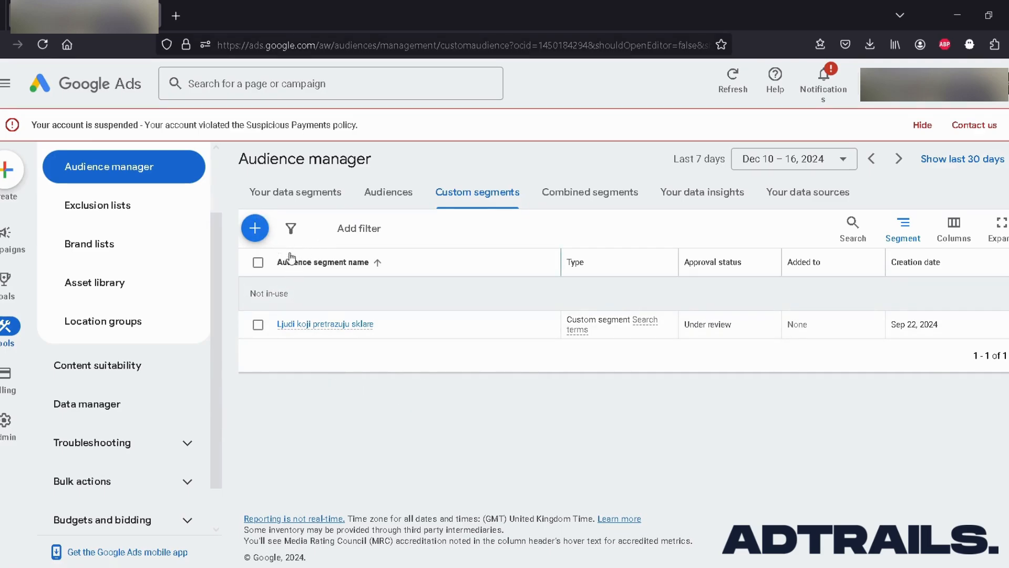
# Start a new audience in the Audience manager and name it "TShirt Segment Audience - Test".
pyautogui.click(389, 194)
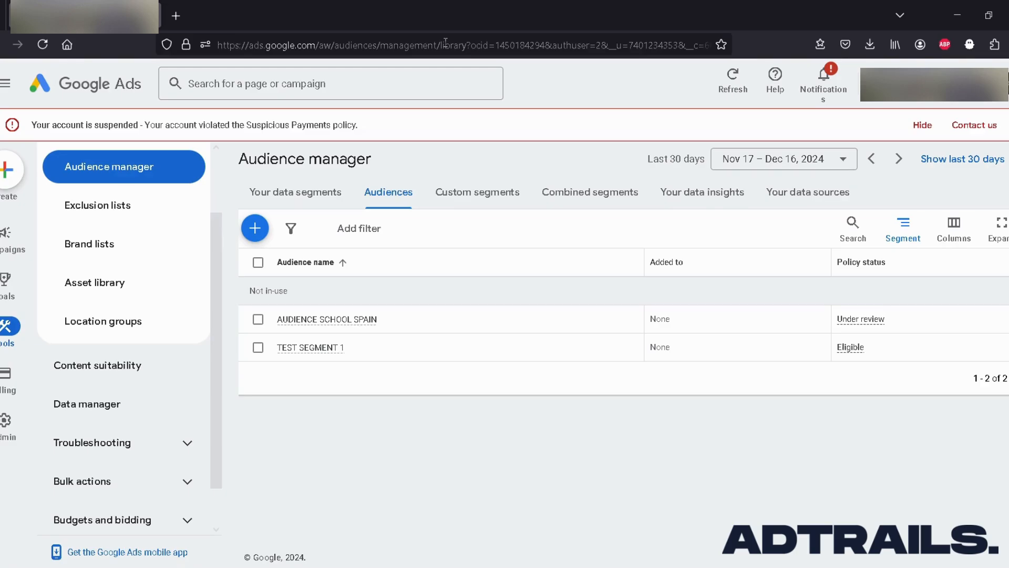
pyautogui.click(254, 228)
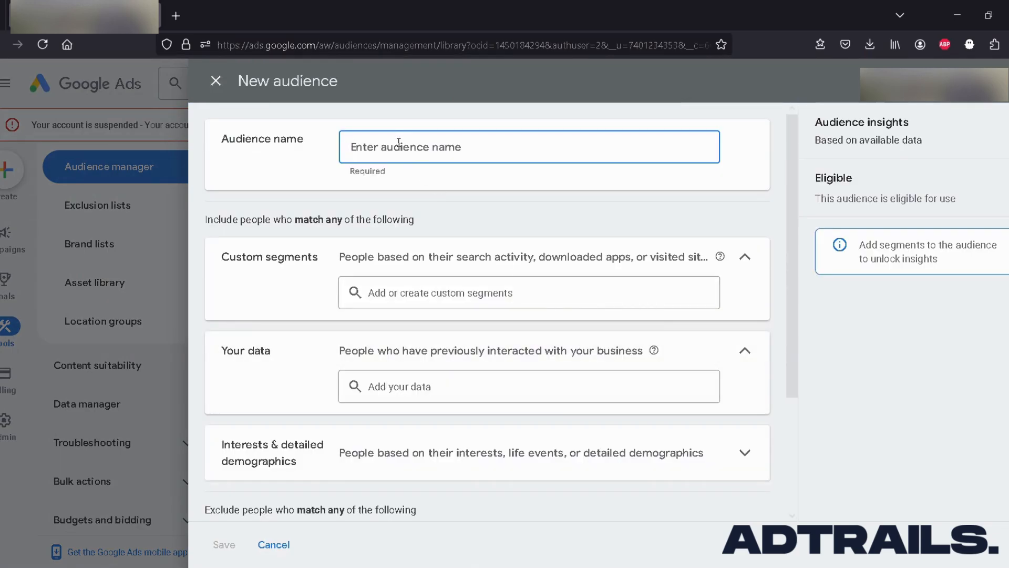
pyautogui.write('T')
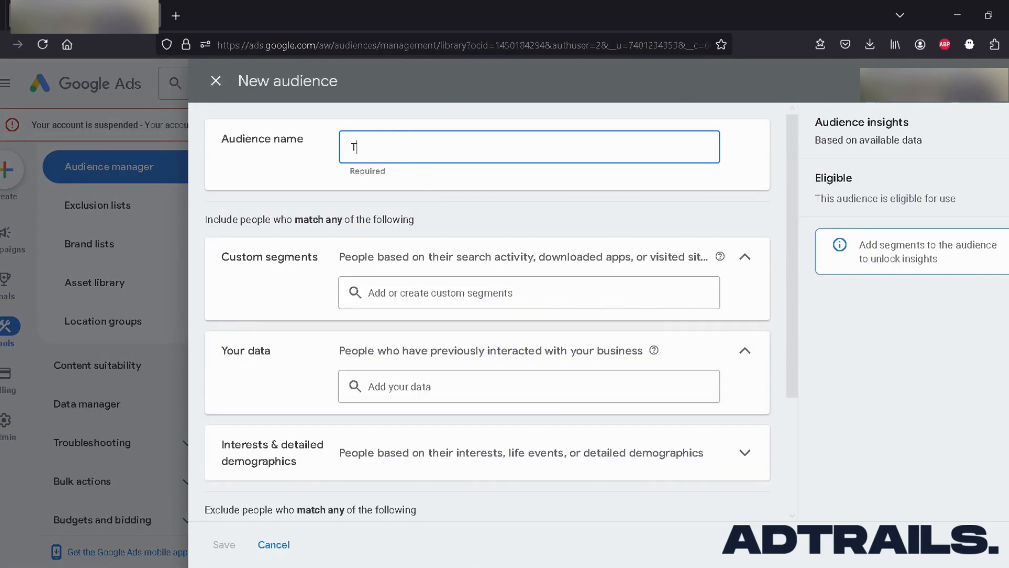
pyautogui.write('Shirt Segment Audience - T')
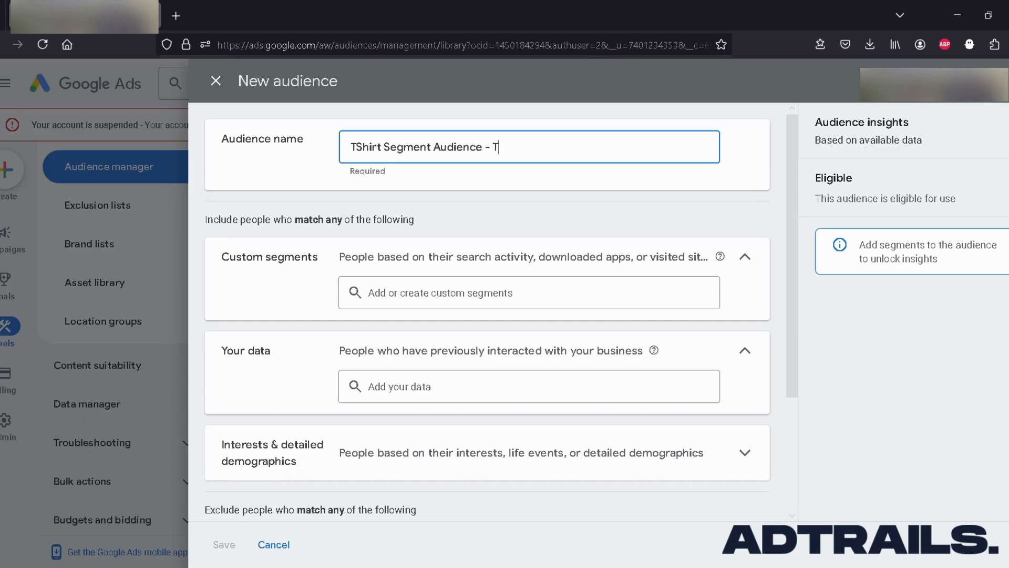
pyautogui.write('est')
pyautogui.scroll(-1, 415, 246)
pyautogui.click(398, 247)
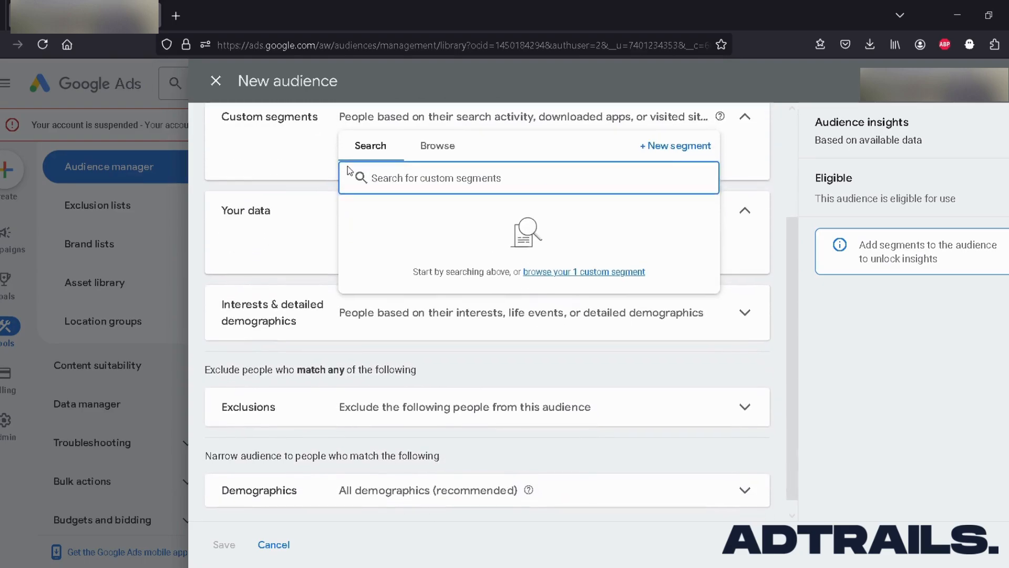
pyautogui.scroll(2, 310, 165)
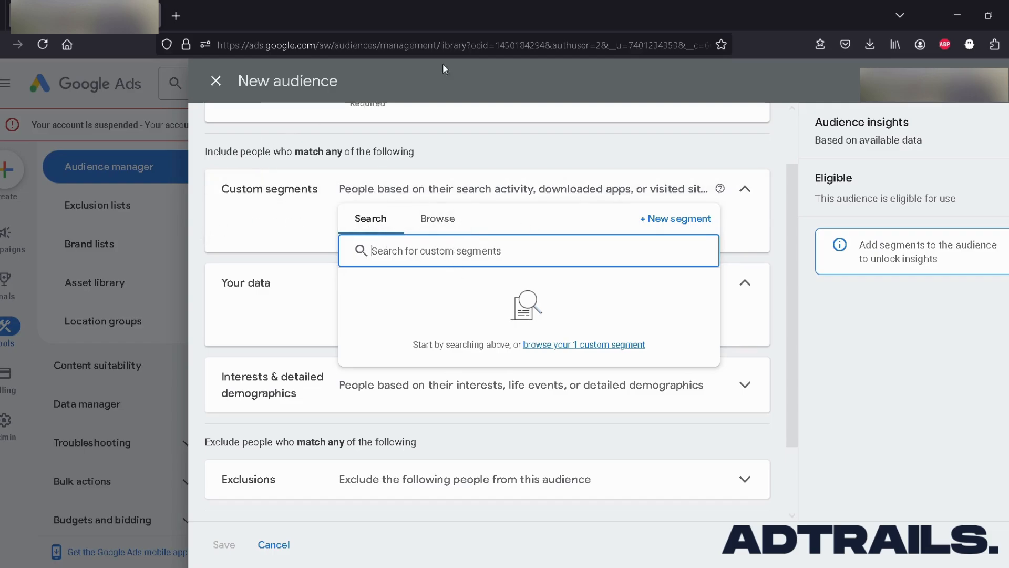
pyautogui.click(661, 219)
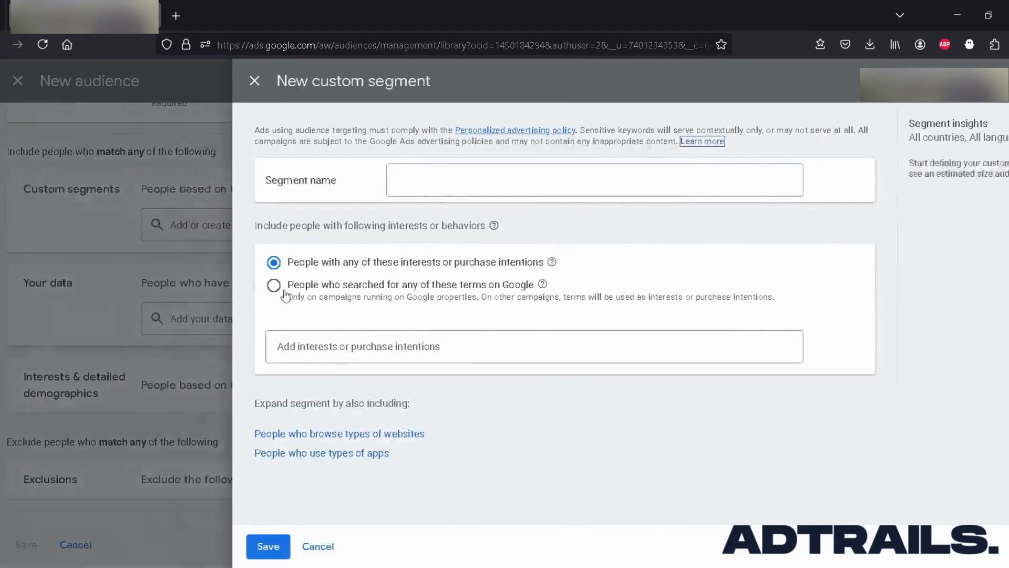
pyautogui.click(211, 82)
# Browse the existing custom segments and add "Ljudi koji pretrazuju sklare" to the audience.
pyautogui.click(371, 230)
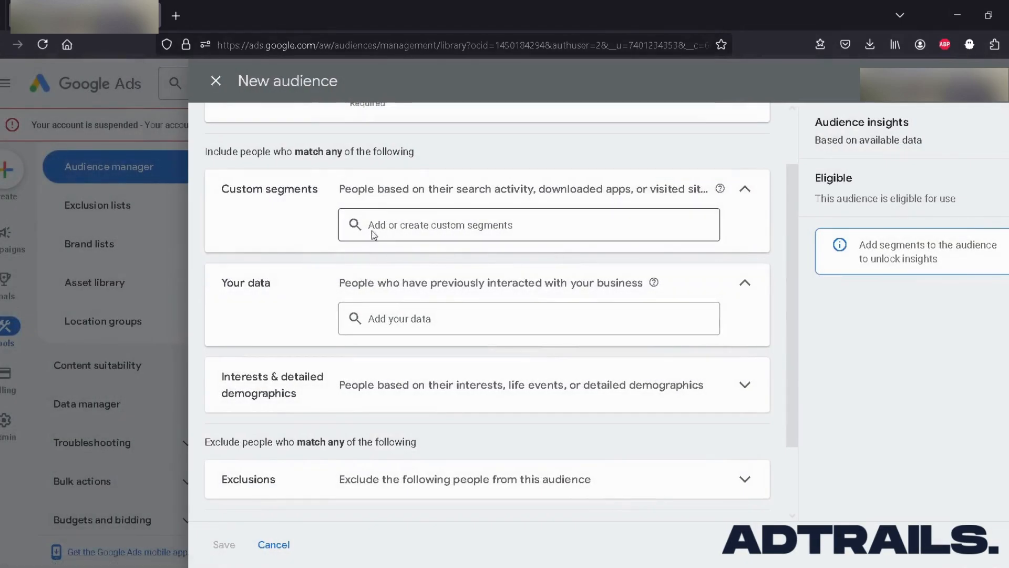
pyautogui.click(437, 149)
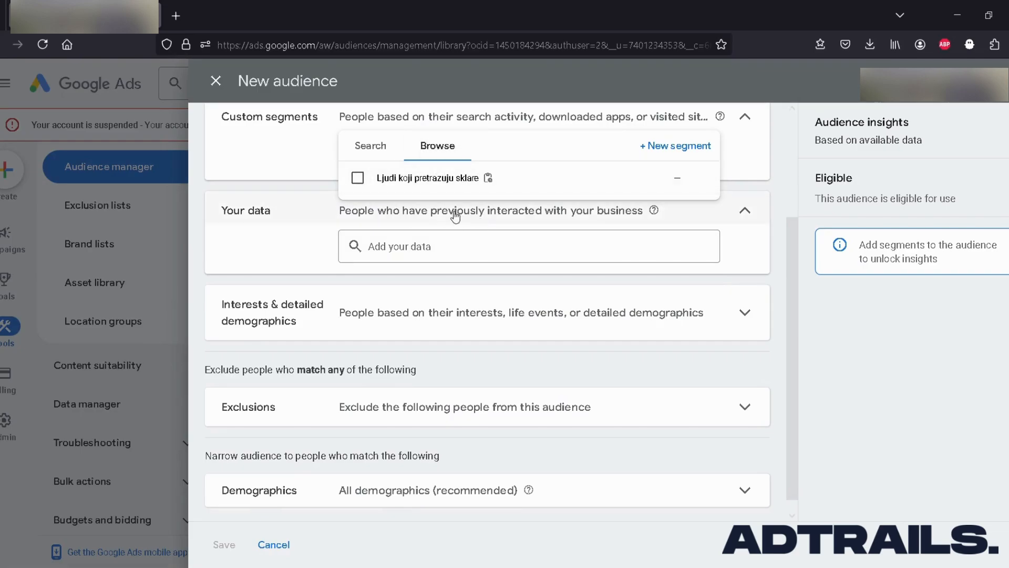
pyautogui.click(358, 178)
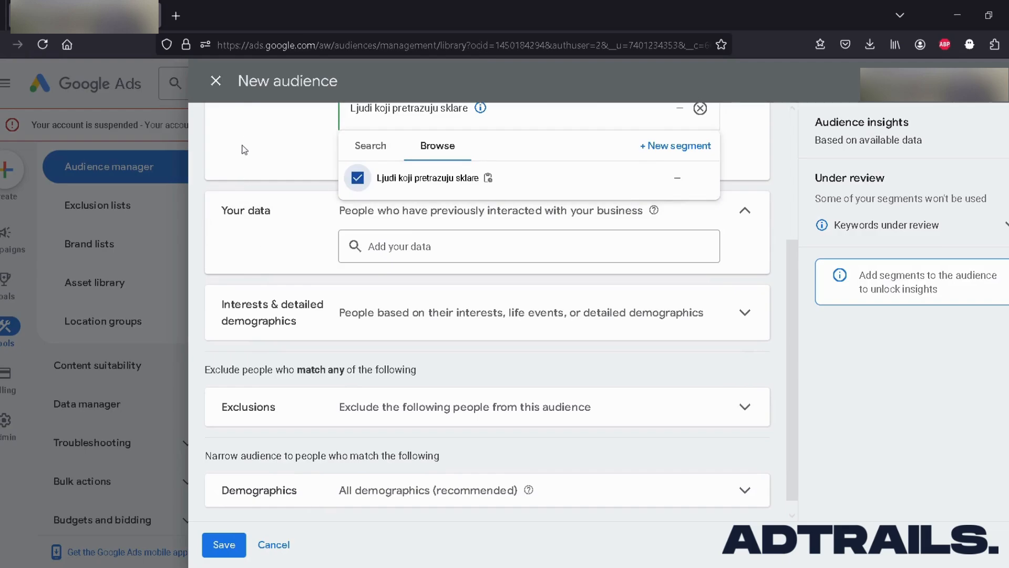
pyautogui.click(282, 184)
pyautogui.scroll(4, 312, 217)
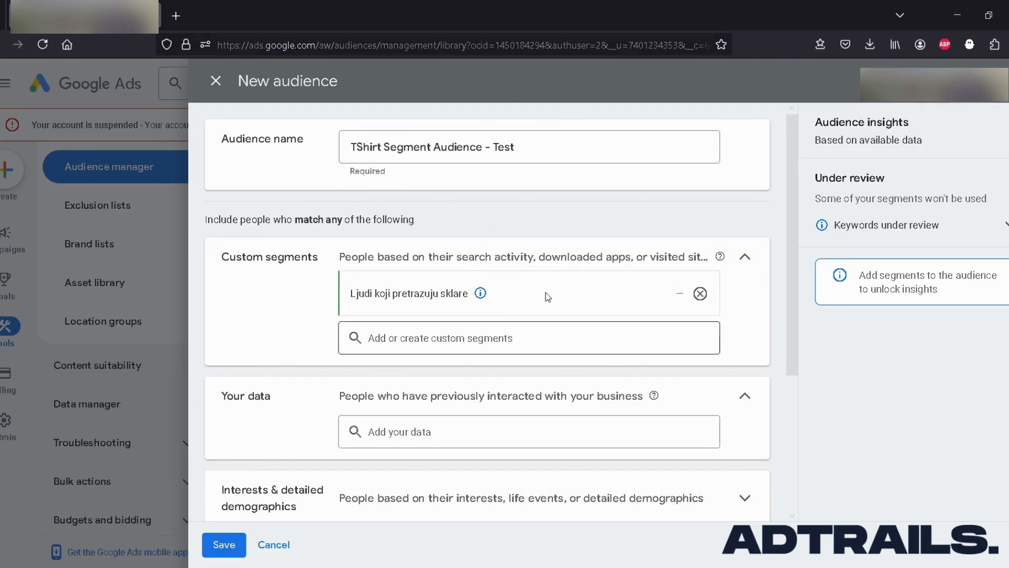
# Review the audience's name, its included custom segment and the section for people who previously interacted with the business.
pyautogui.scroll(-3, 430, 302)
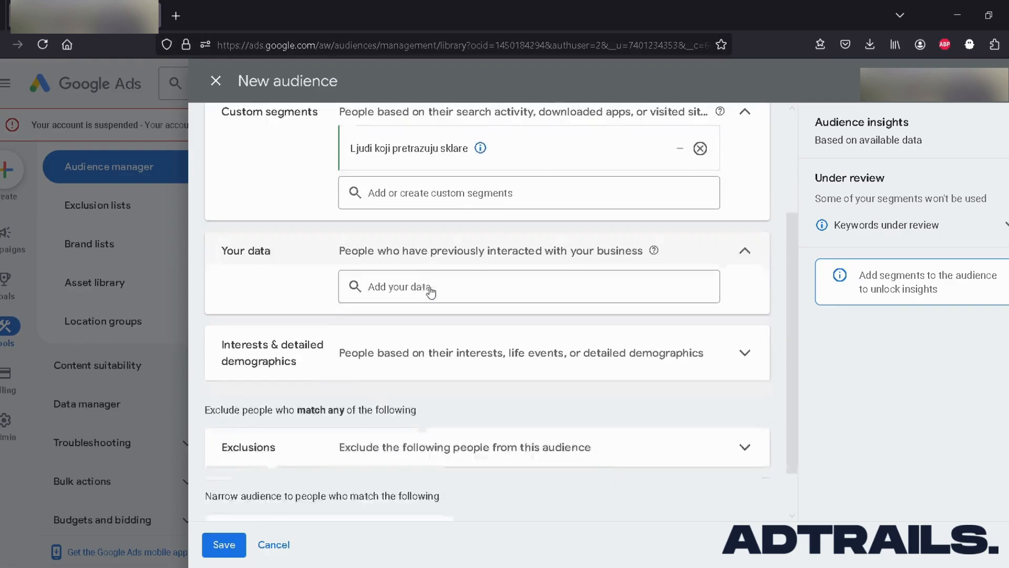
pyautogui.scroll(3, 430, 291)
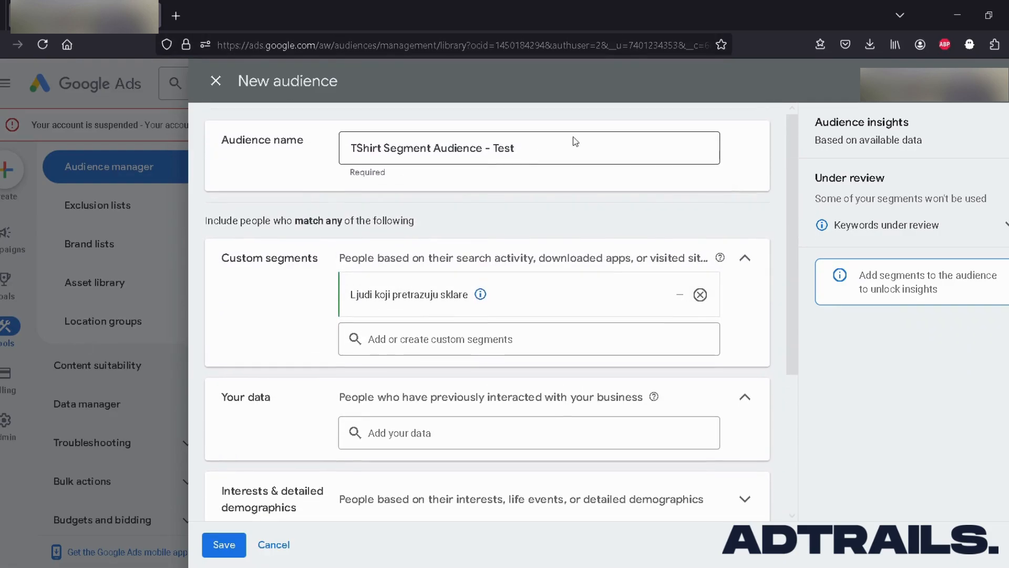
pyautogui.click(576, 141)
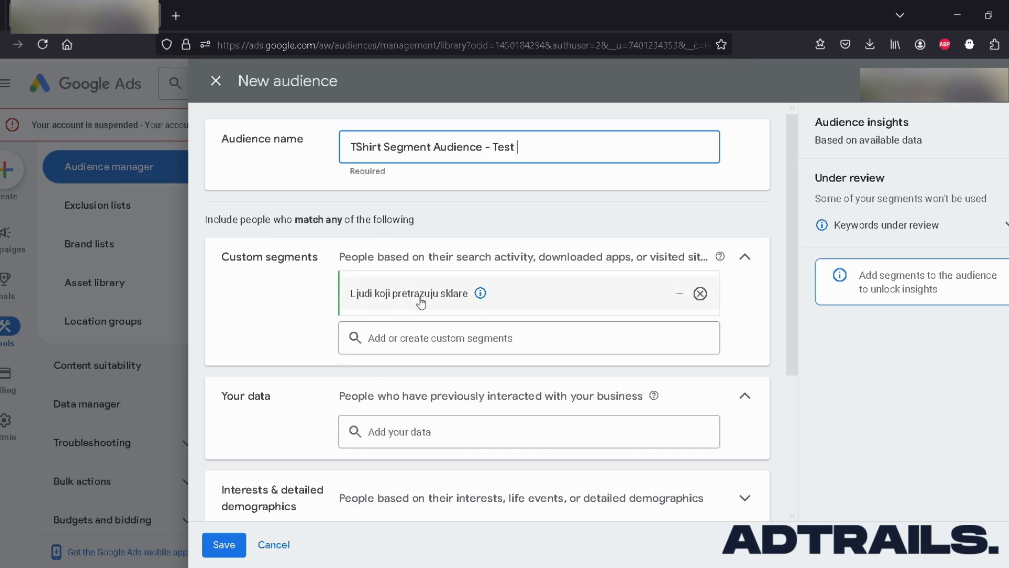
pyautogui.click(483, 311)
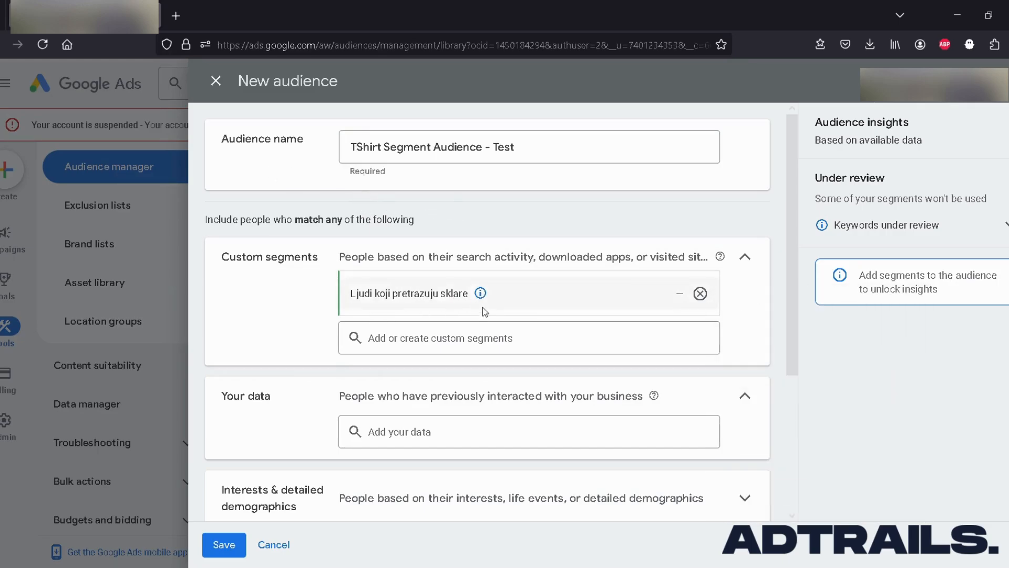
pyautogui.scroll(-2, 483, 311)
pyautogui.scroll(-2, 380, 275)
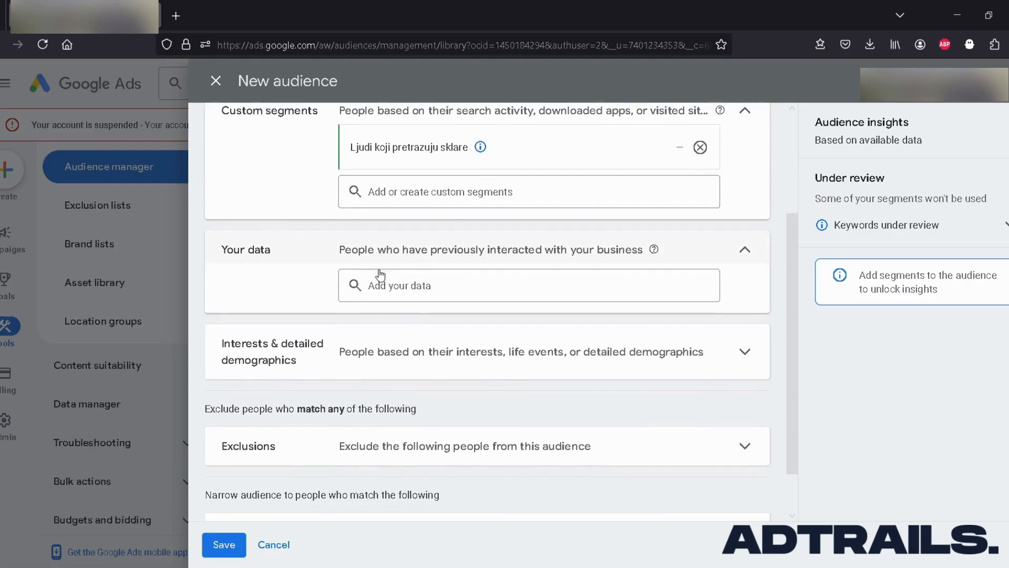
pyautogui.scroll(-1, 297, 275)
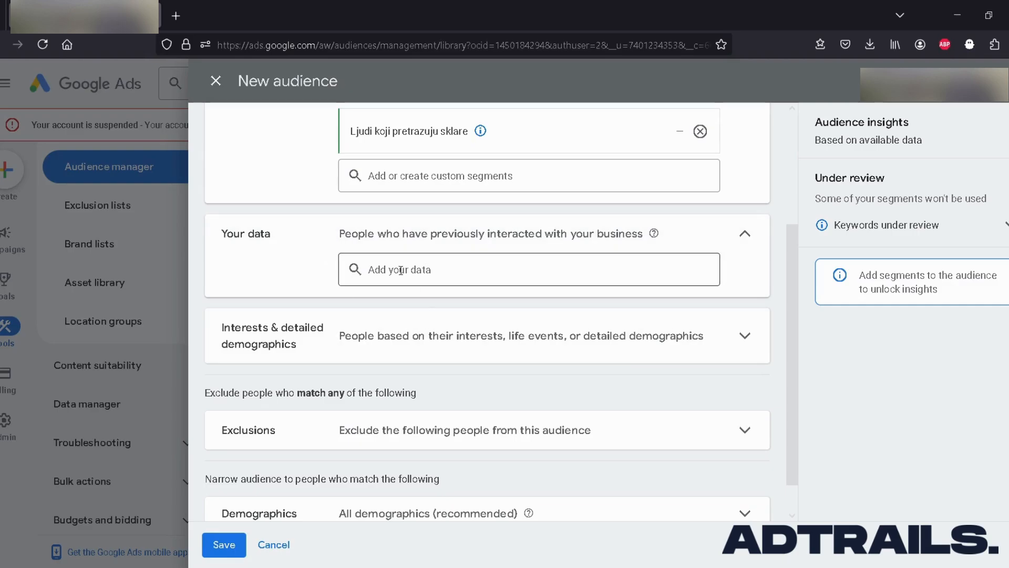
pyautogui.scroll(-1, 401, 270)
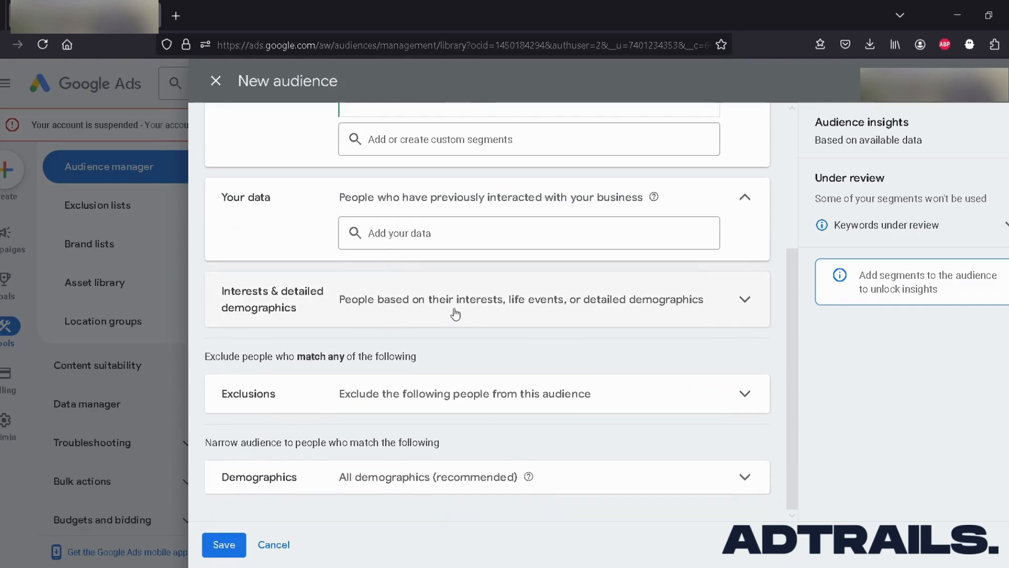
# Expand the interests and detailed demographics section and review the remaining audience options down to exclusions and demographics.
pyautogui.click(725, 302)
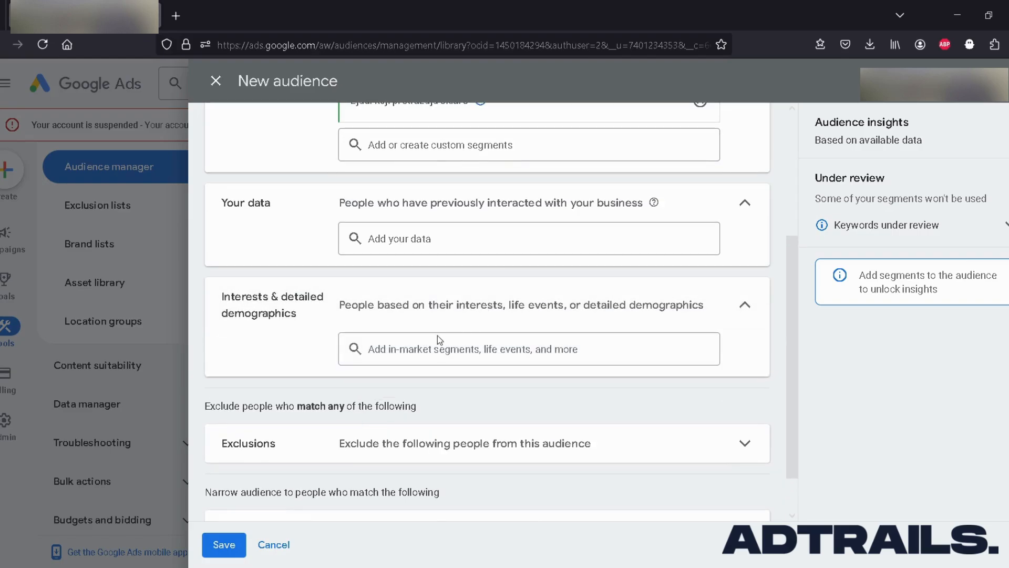
pyautogui.scroll(-2, 428, 351)
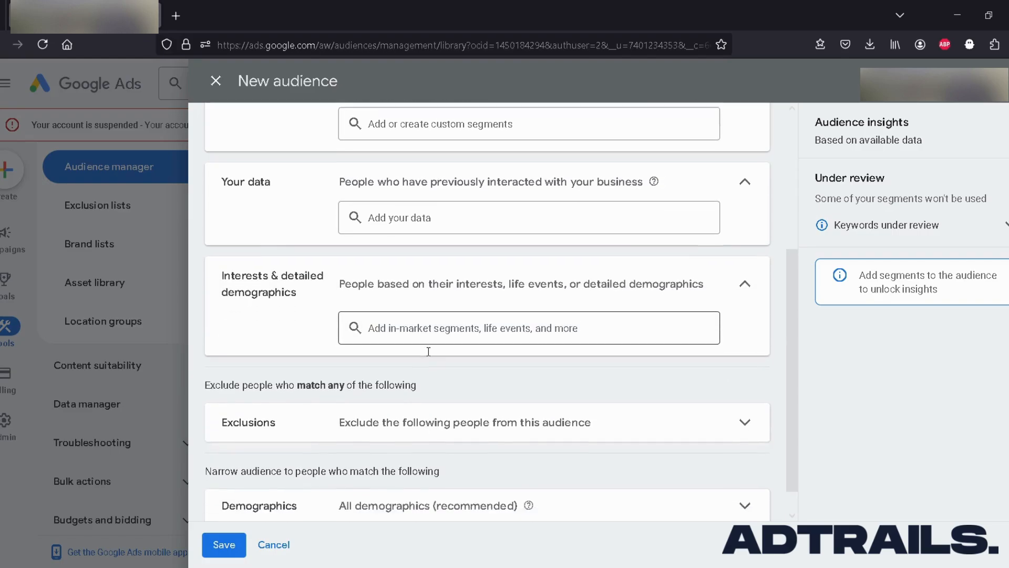
pyautogui.scroll(1, 429, 354)
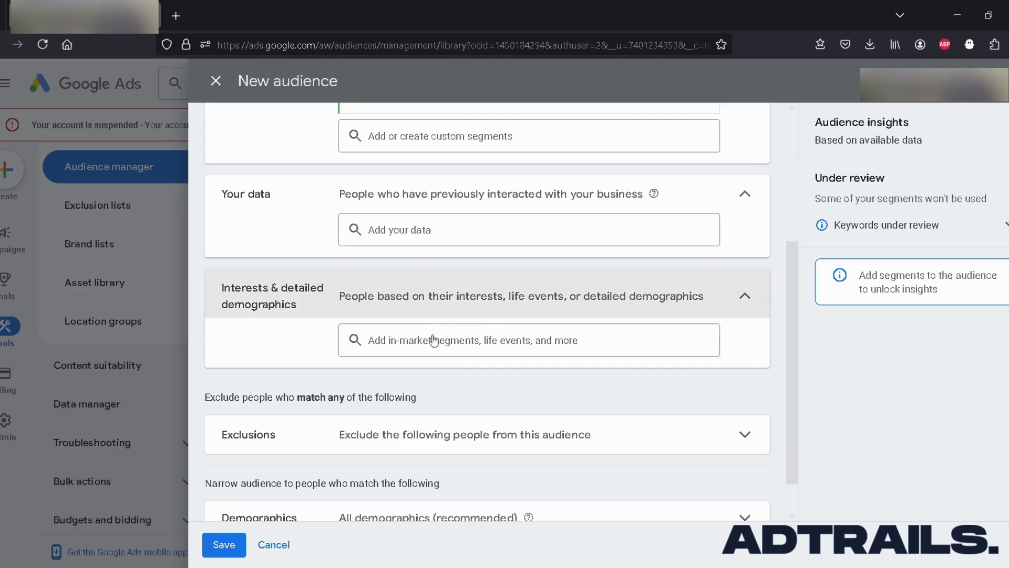
pyautogui.scroll(-1, 311, 322)
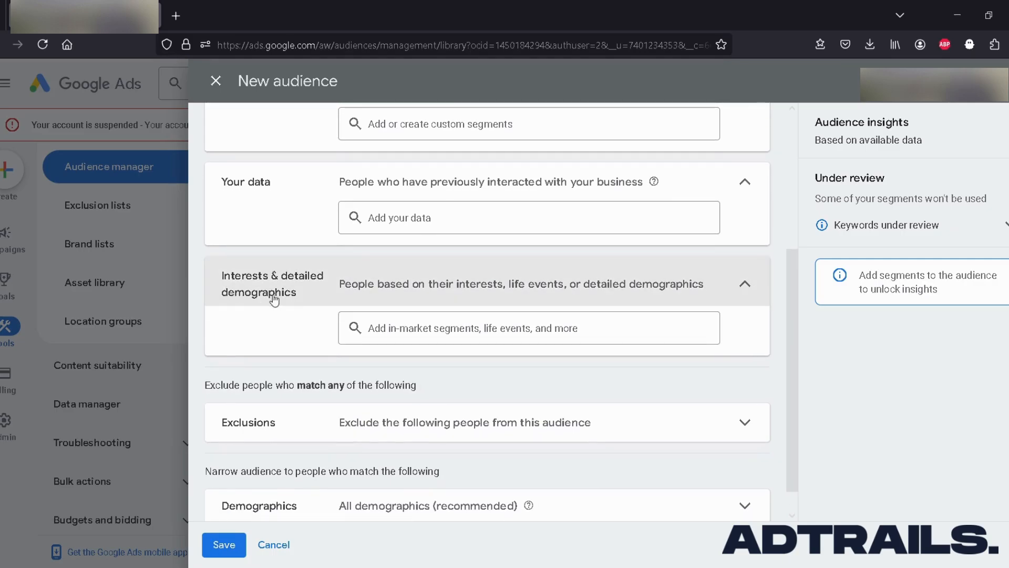
pyautogui.scroll(-1, 346, 302)
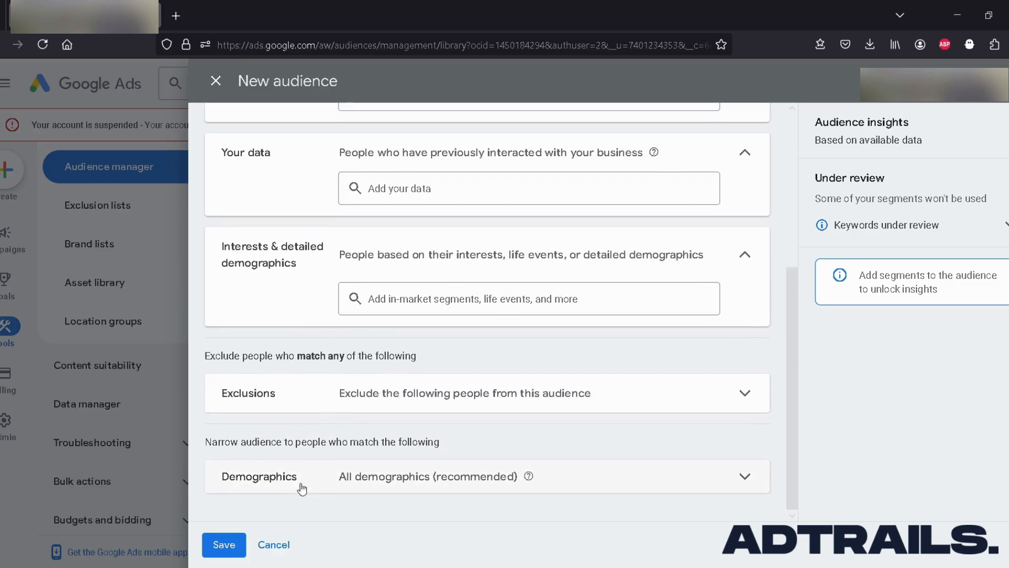
pyautogui.scroll(1, 468, 339)
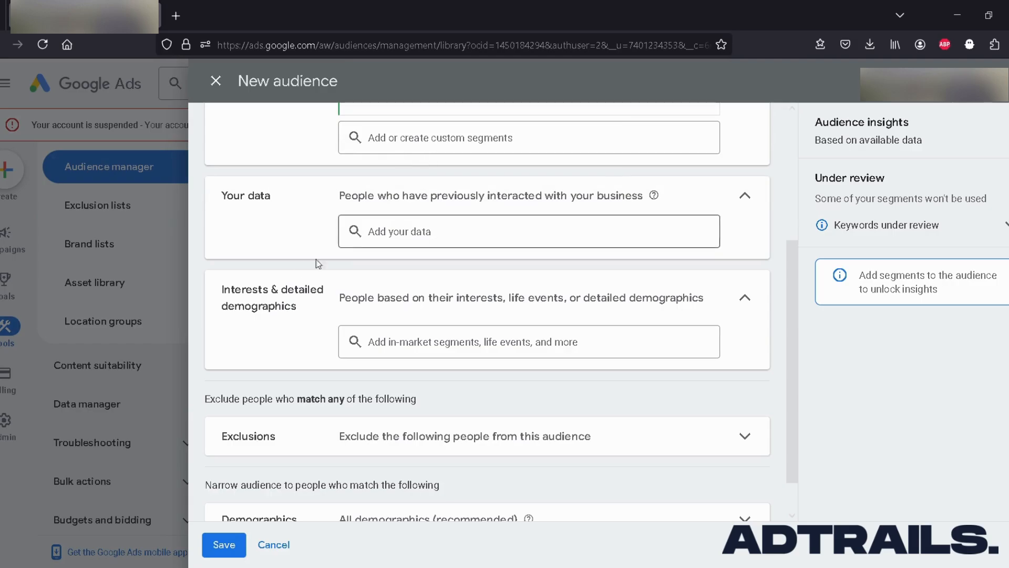
pyautogui.scroll(-1, 436, 237)
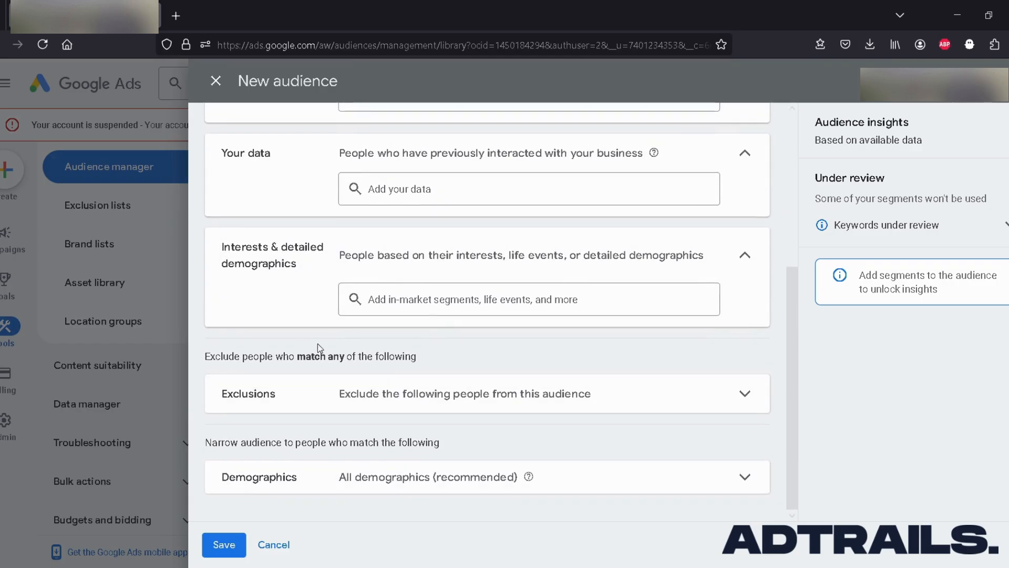
# Expand the audience demographics, exclude the Male gender, include it again and collapse the section.
pyautogui.click(565, 481)
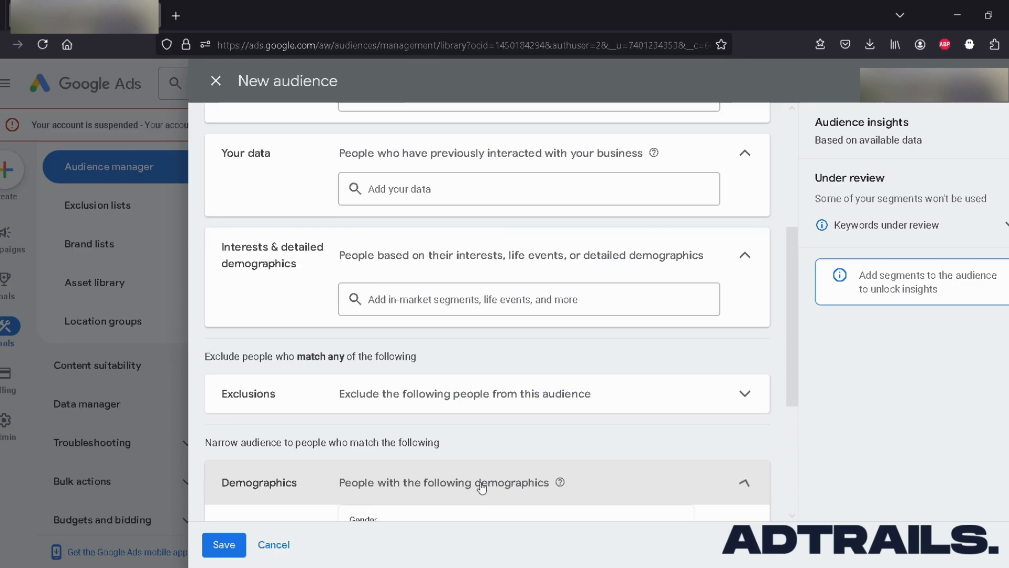
pyautogui.scroll(-1, 426, 408)
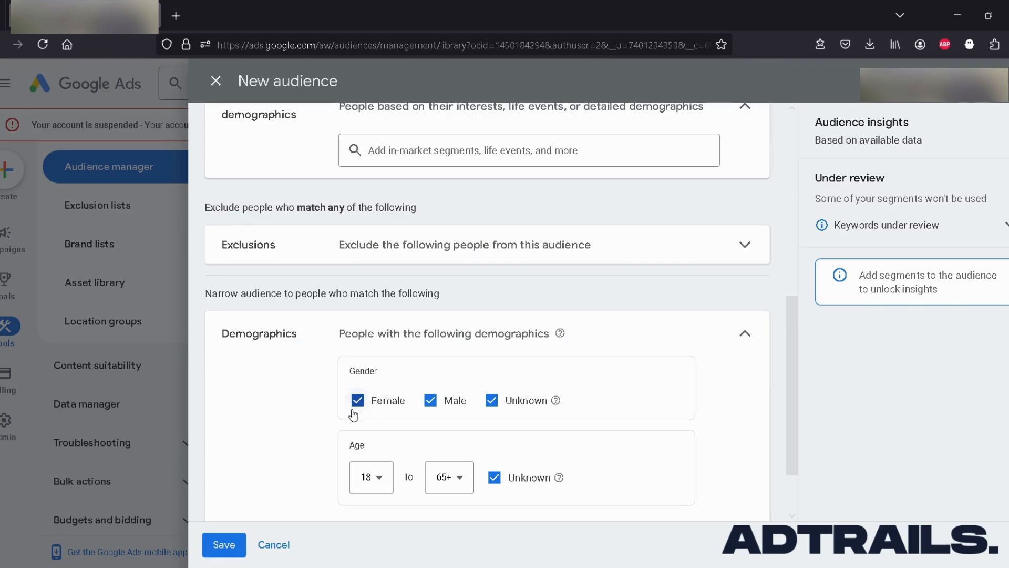
pyautogui.click(429, 401)
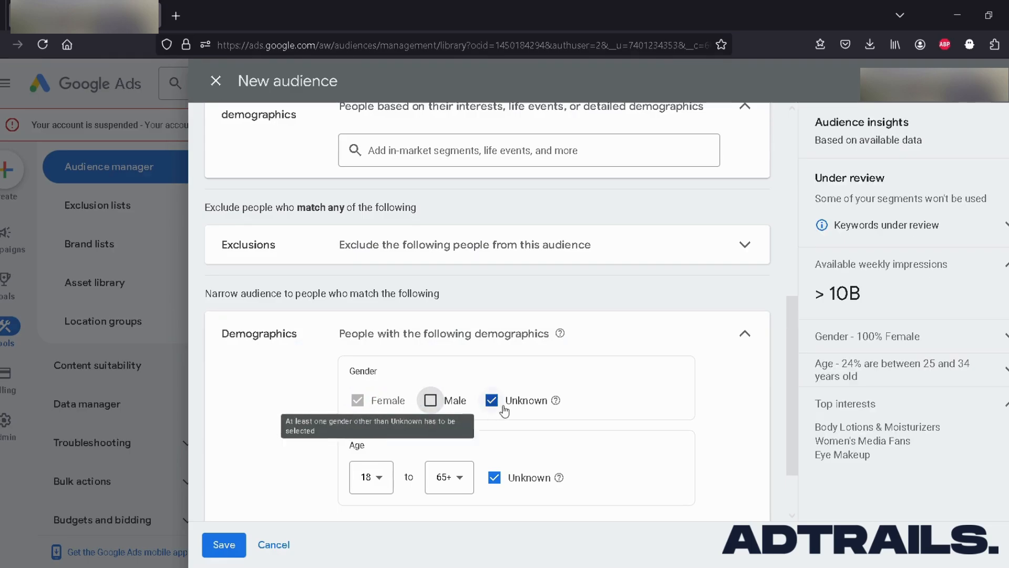
pyautogui.click(432, 401)
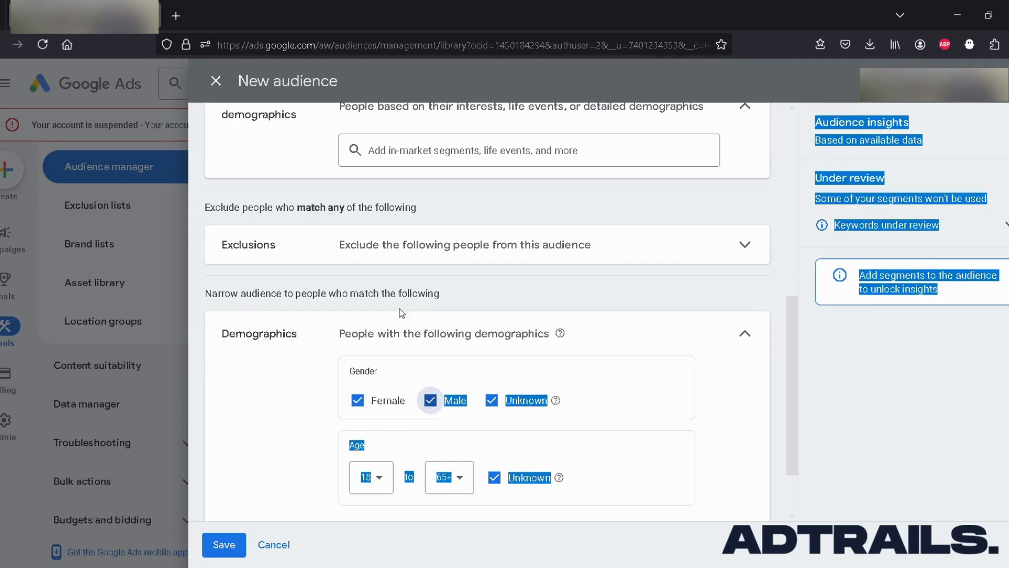
pyautogui.click(601, 351)
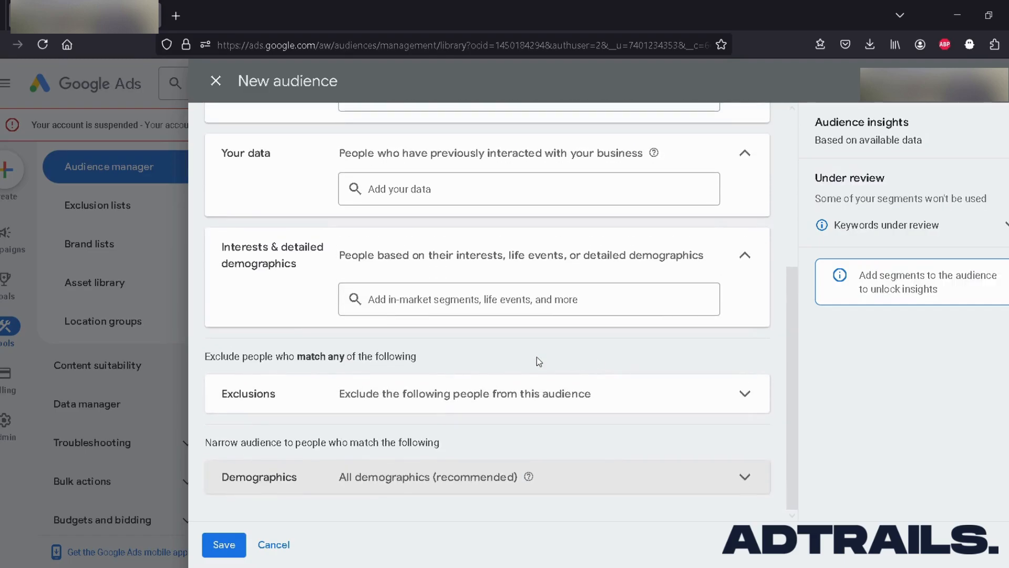
# Review the completed audience form from the name down to the demographics and try to save the audience.
pyautogui.scroll(5, 512, 356)
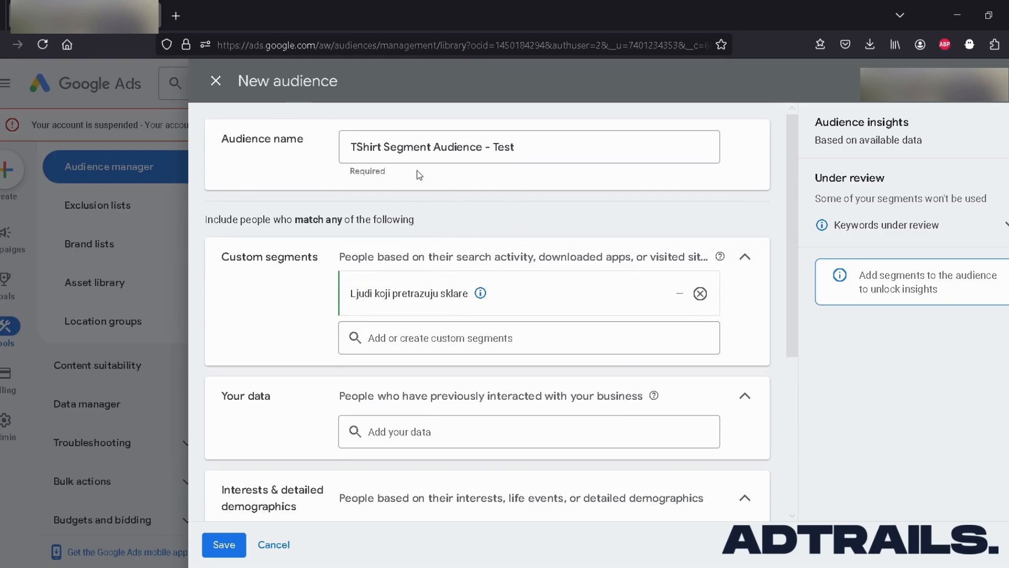
pyautogui.scroll(-1, 520, 202)
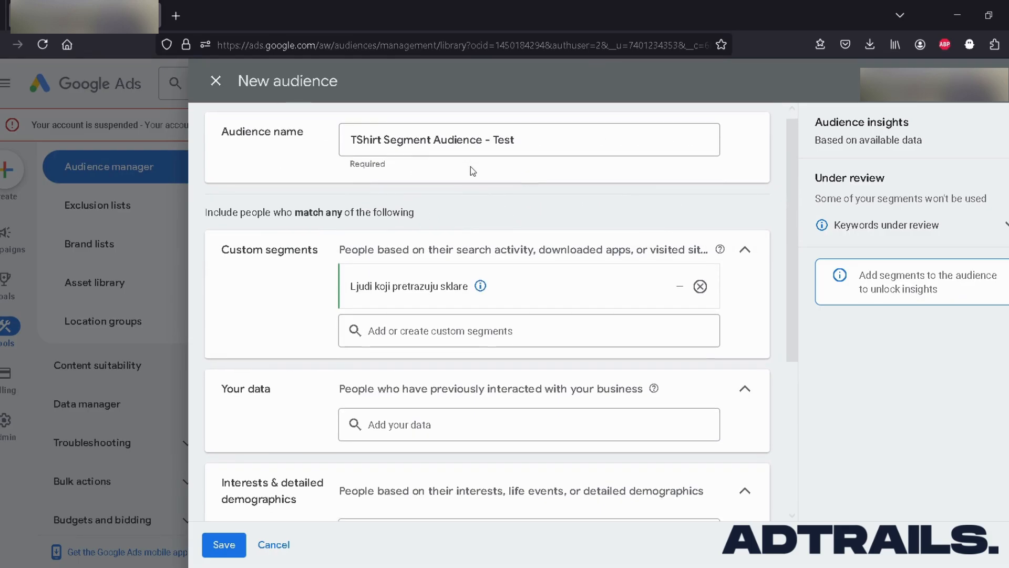
pyautogui.scroll(-1, 457, 275)
pyautogui.scroll(-2, 443, 372)
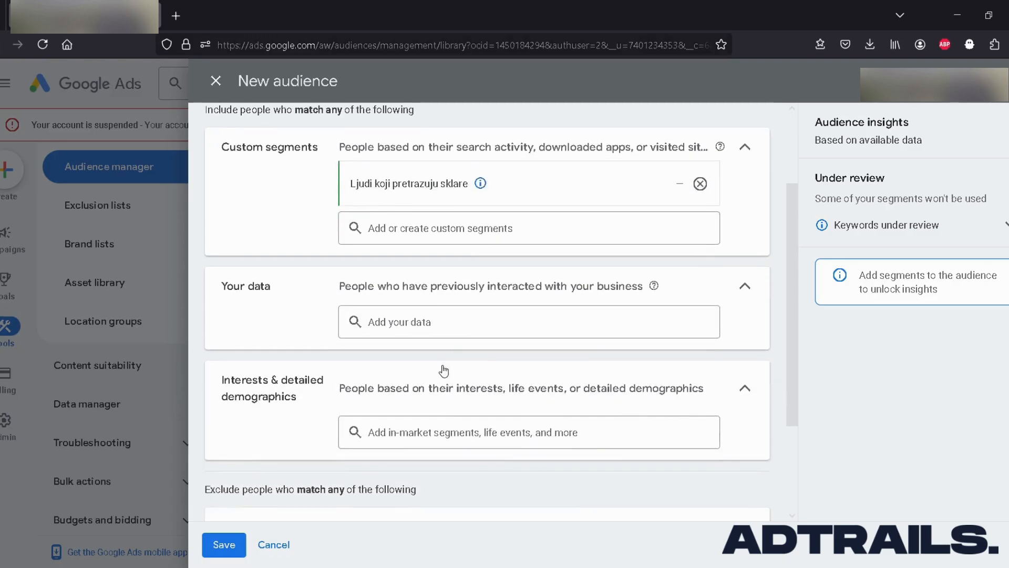
pyautogui.scroll(-3, 428, 428)
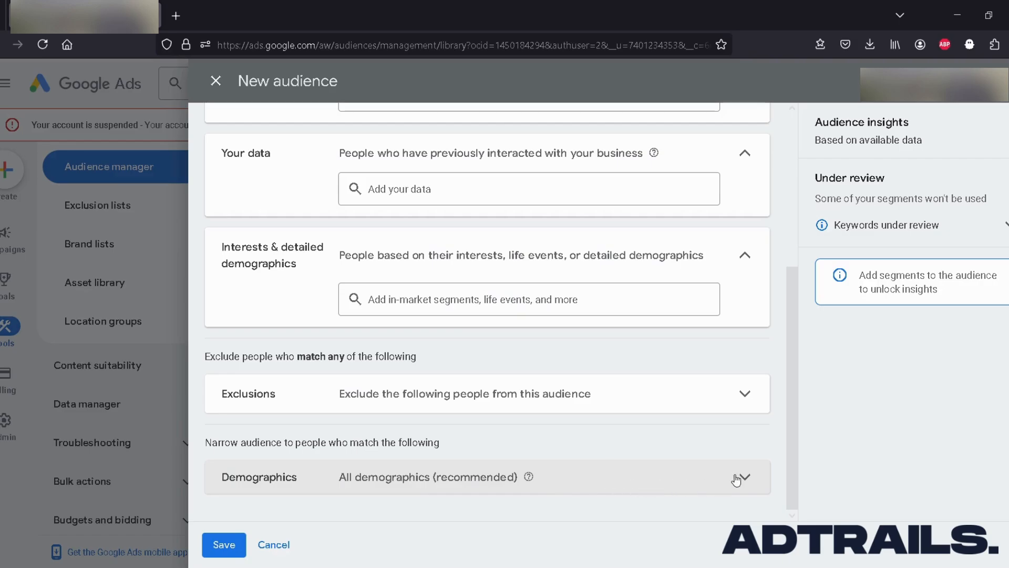
pyautogui.click(222, 545)
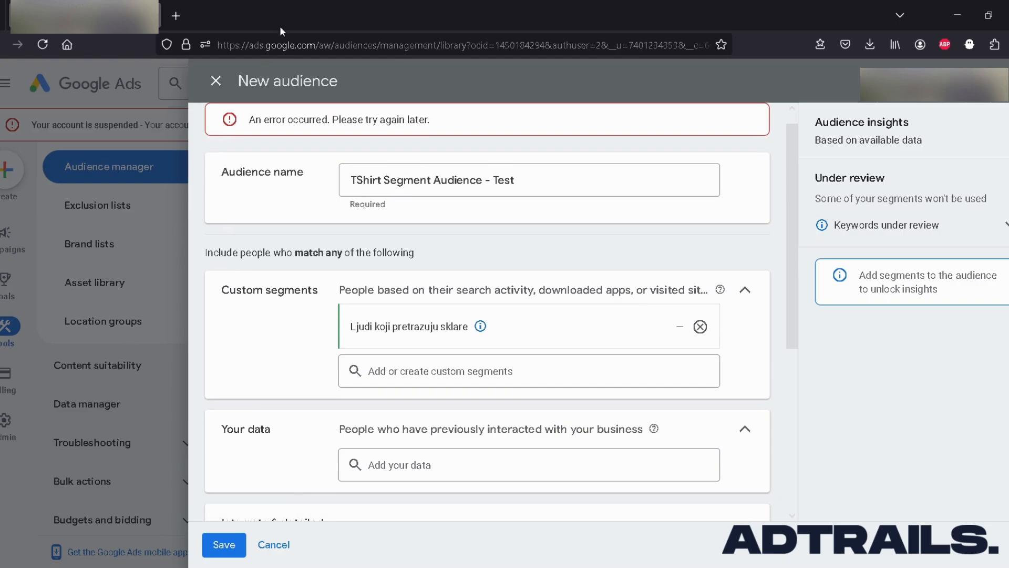
# Discard the new audience form and return to the list of custom segments.
pyautogui.scroll(1, 372, 210)
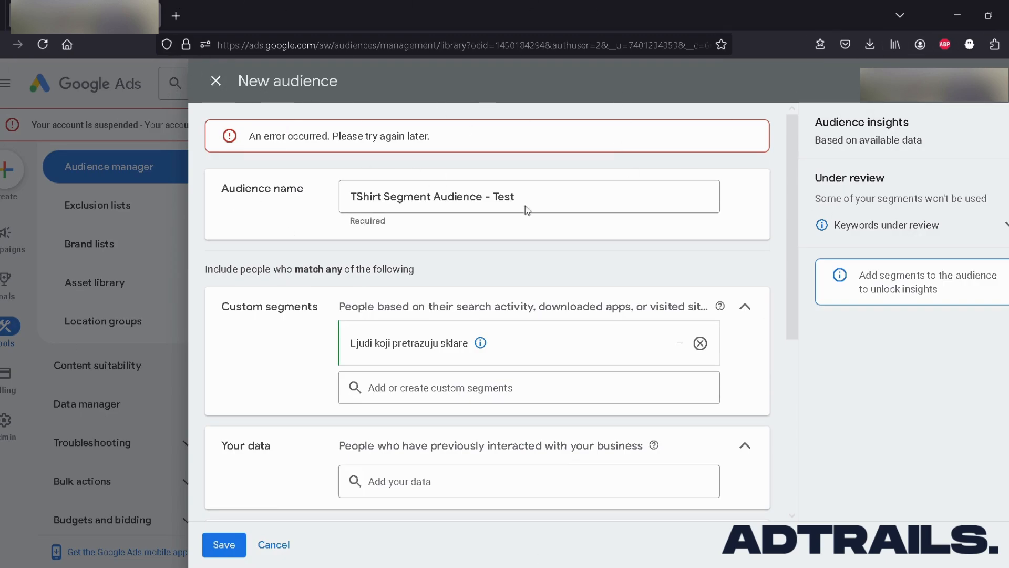
pyautogui.click(214, 82)
pyautogui.click(632, 349)
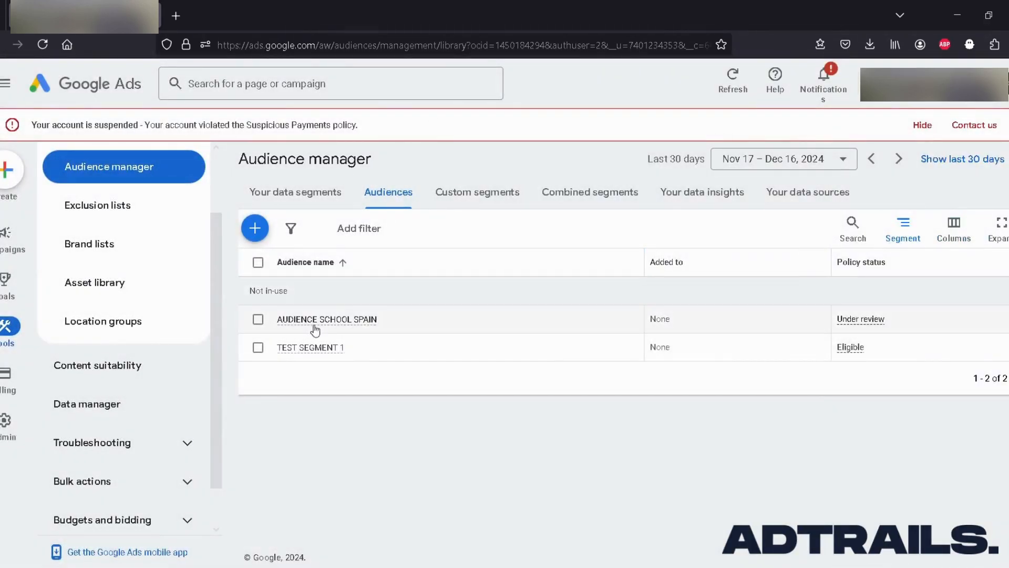
pyautogui.moveTo(323, 325)
pyautogui.click(477, 192)
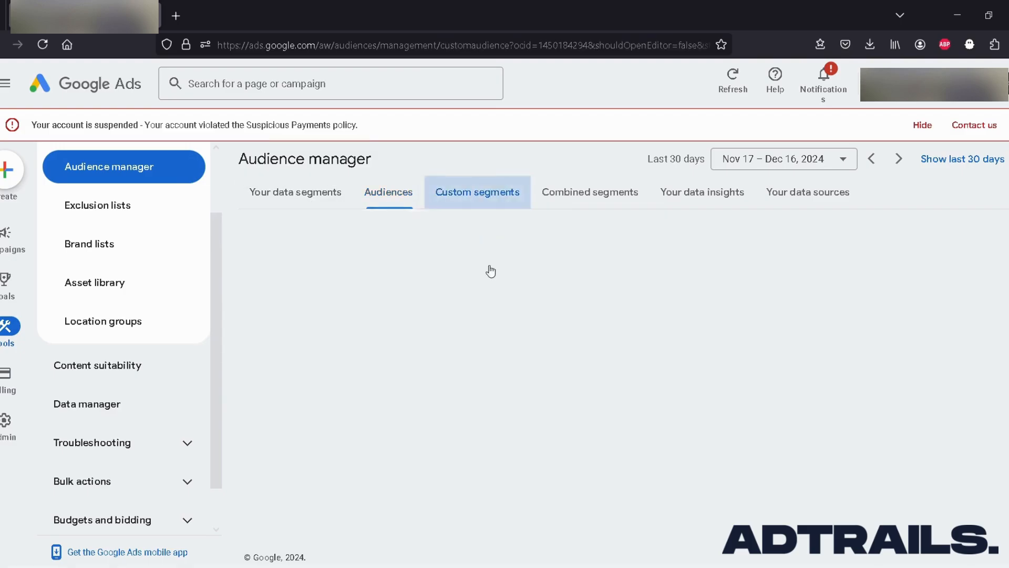